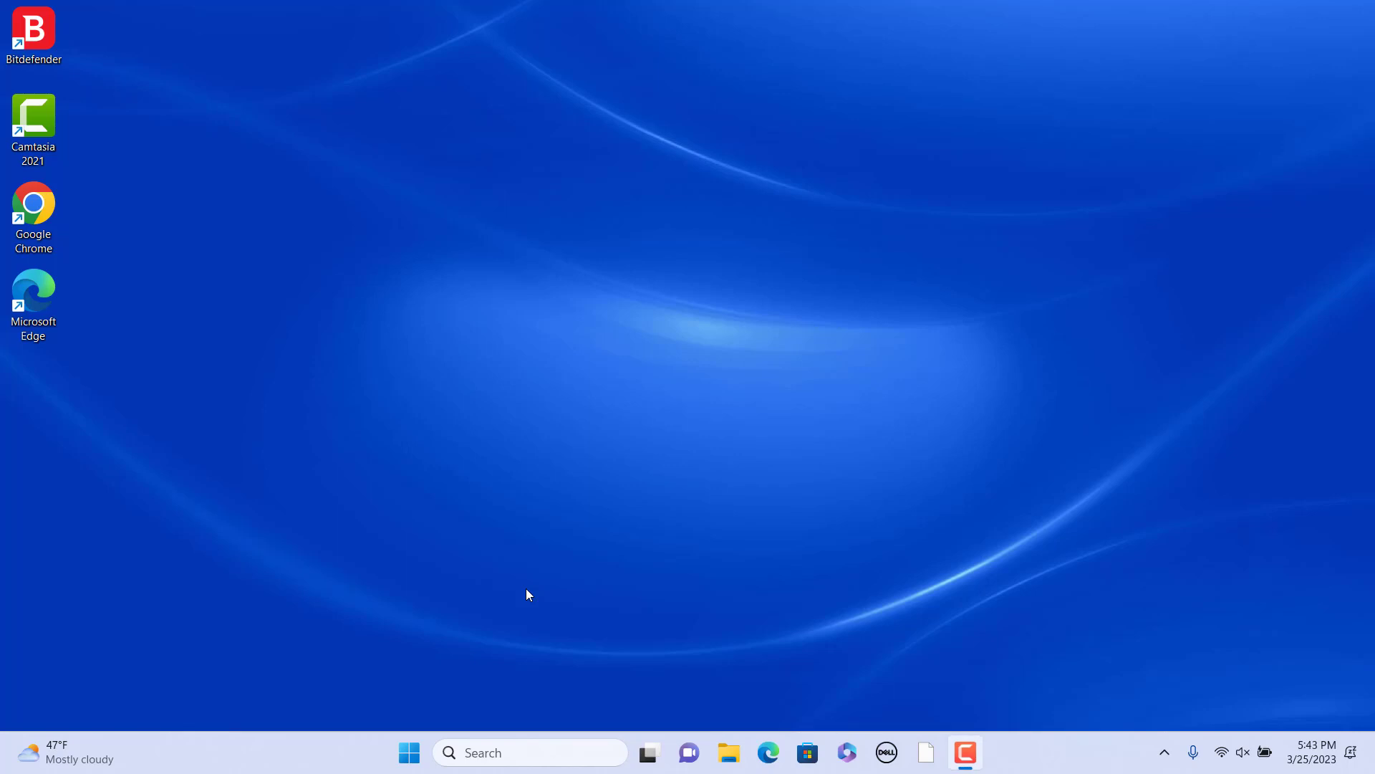
Open Settings from Start and close it, then check Pictures for the Light House image.
left_click(409, 752)
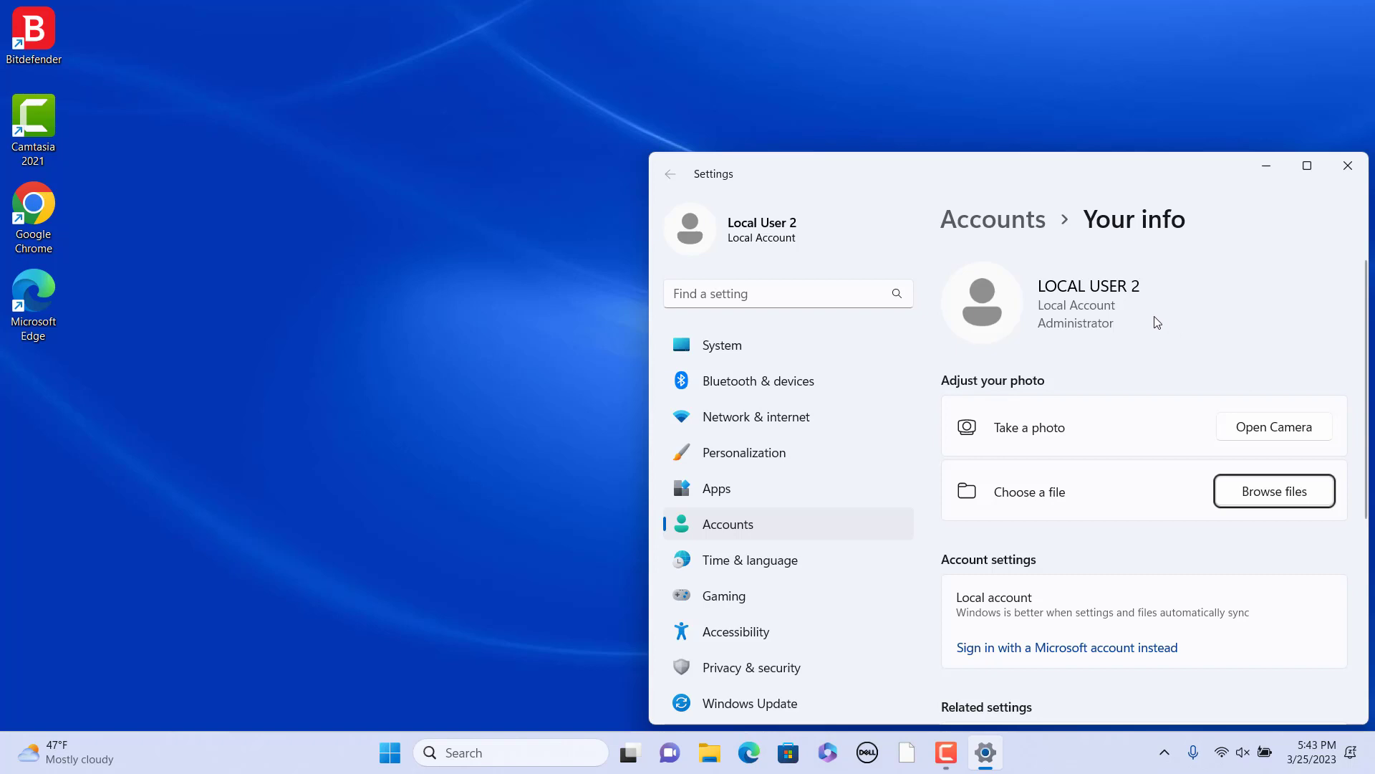
left_click(748, 752)
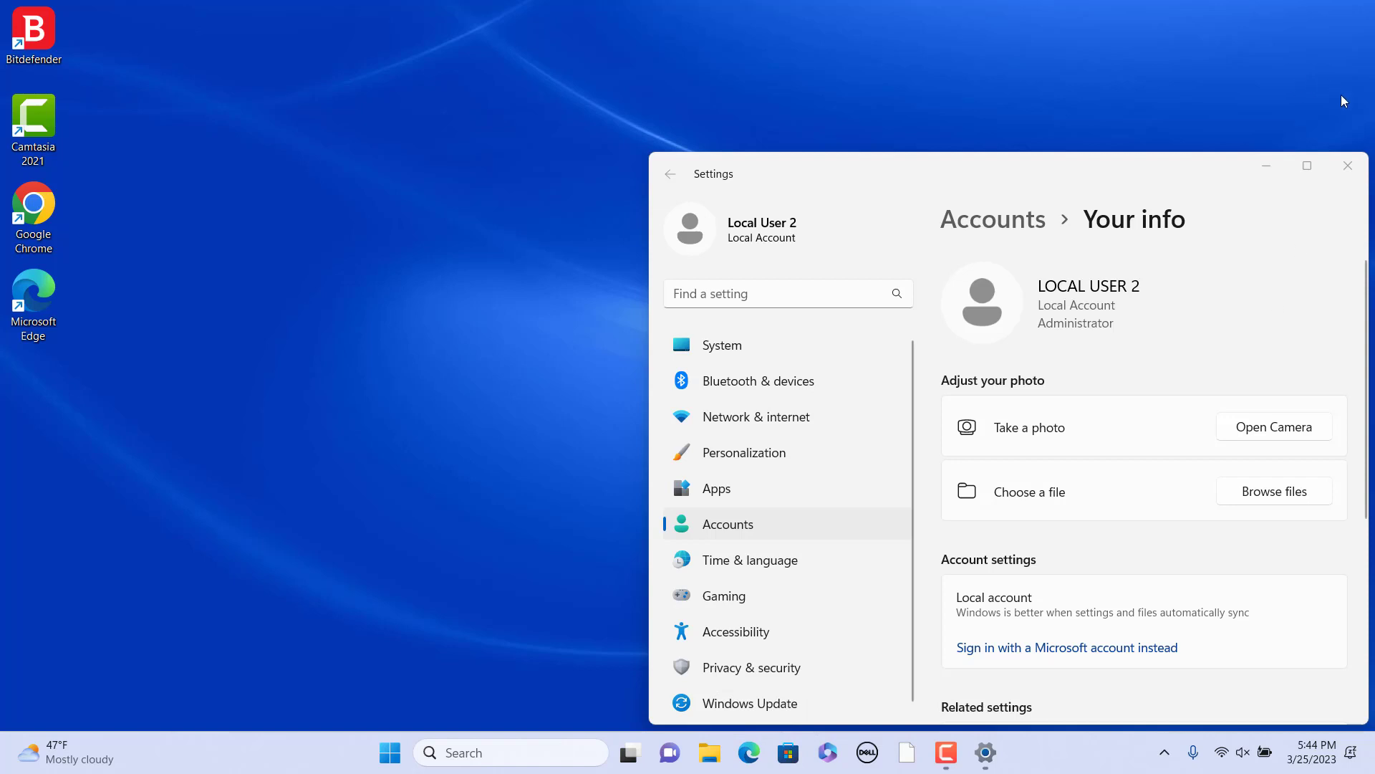
left_click(1347, 166)
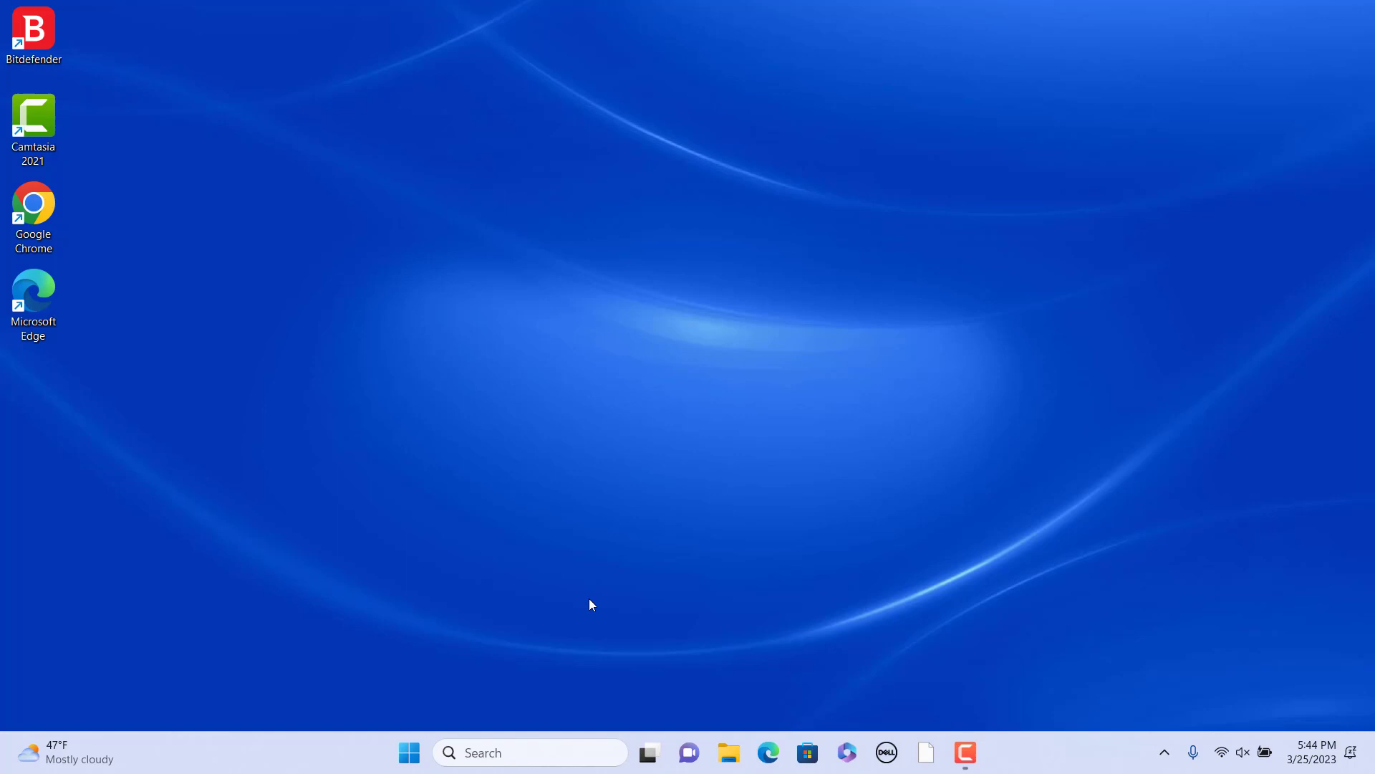
key("super+e")
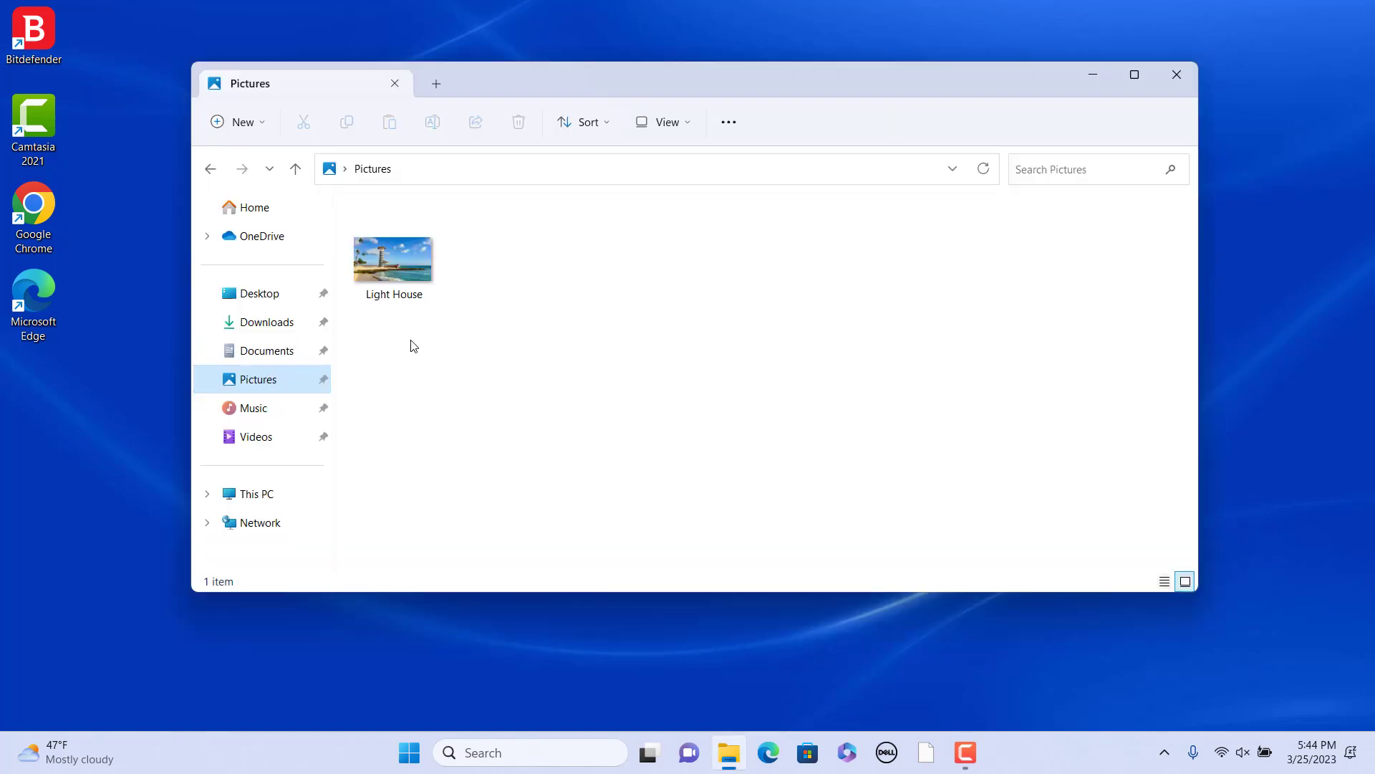
left_click(1179, 78)
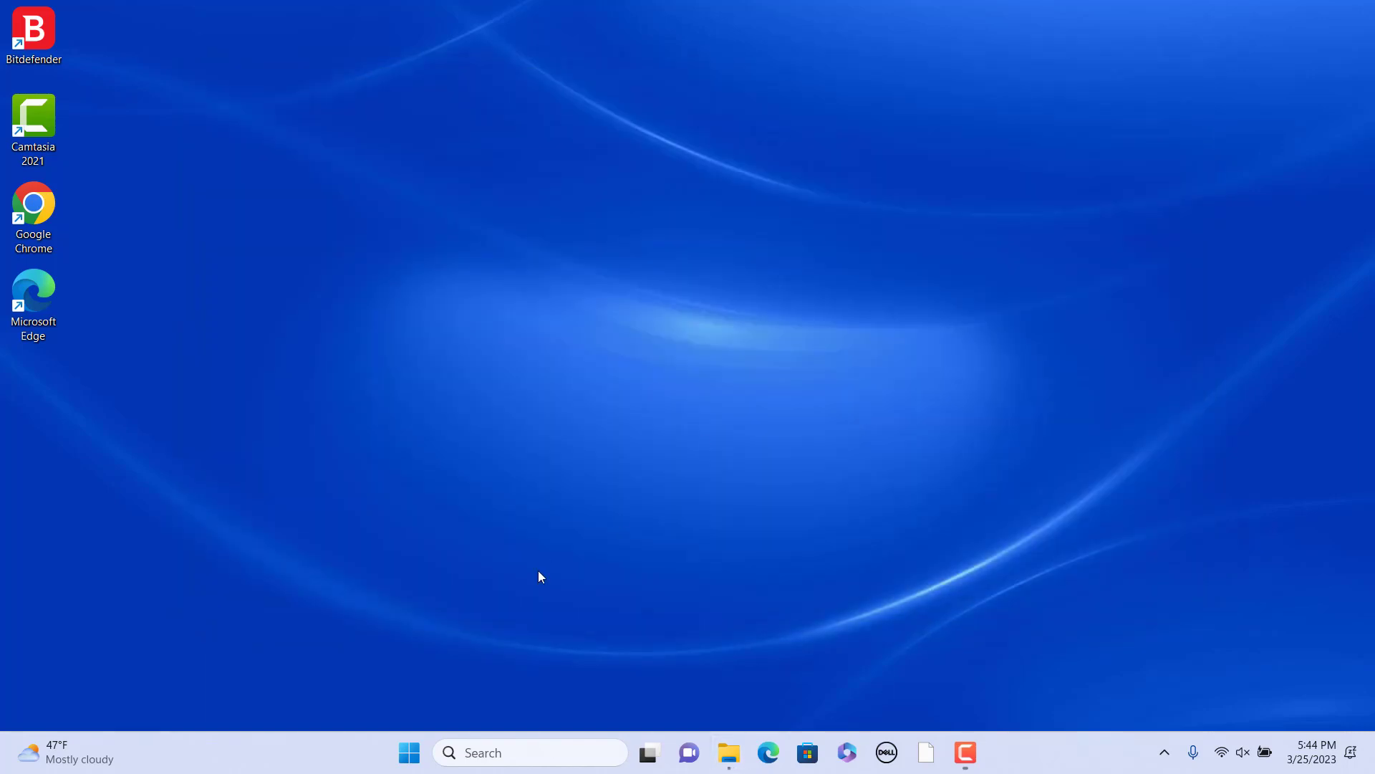
Launch Settings again from Start's pinned apps and close it.
left_click(402, 756)
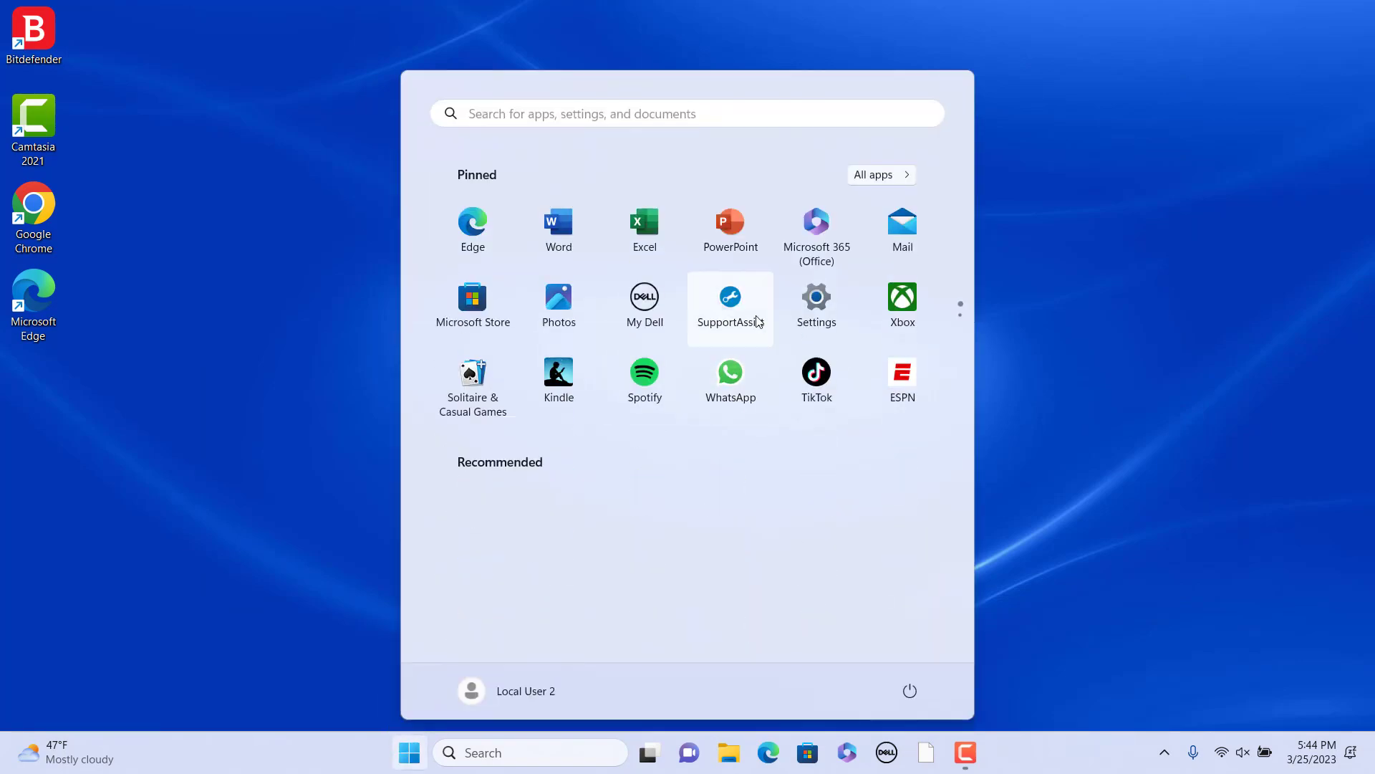
left_click(815, 304)
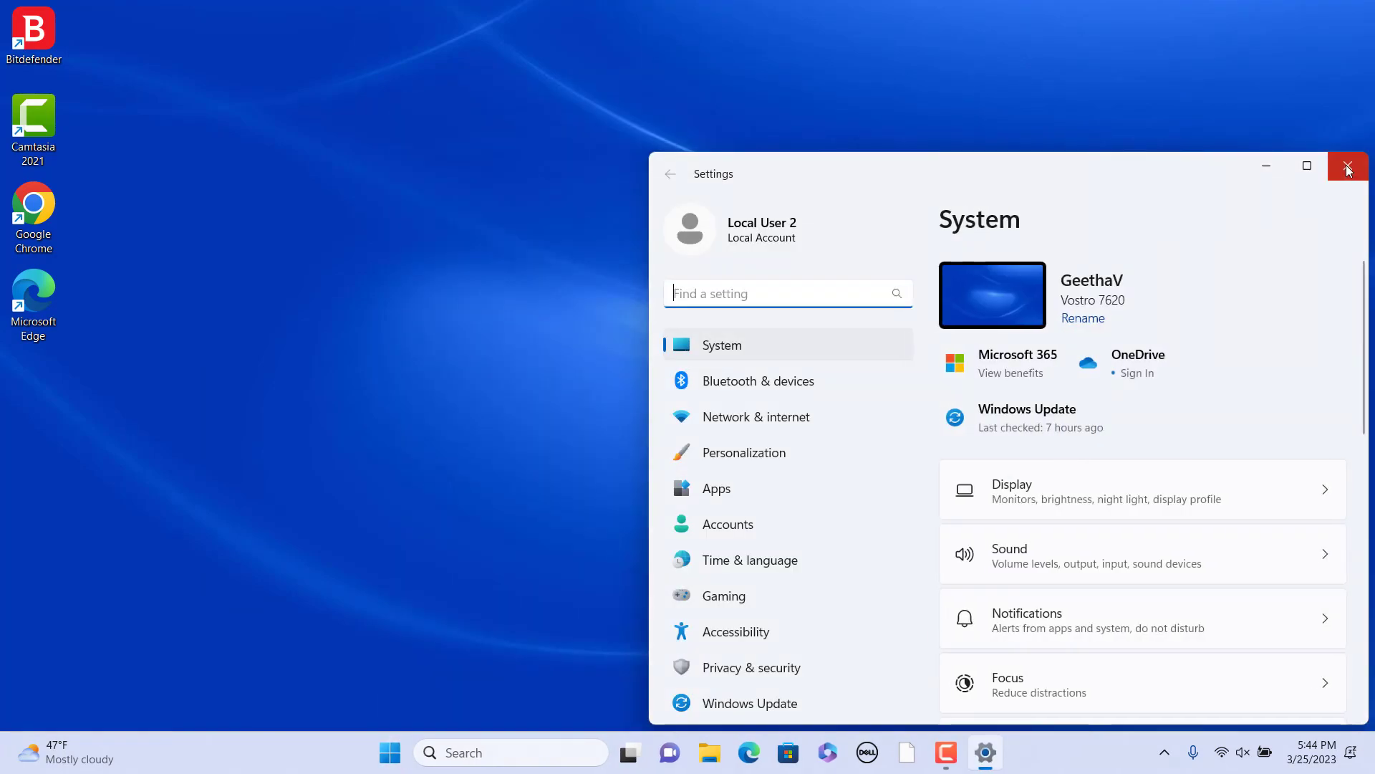
left_click(1347, 166)
Reopen Settings from the Win+X menu, close it, then reopen it with Win+I.
right_click(398, 762)
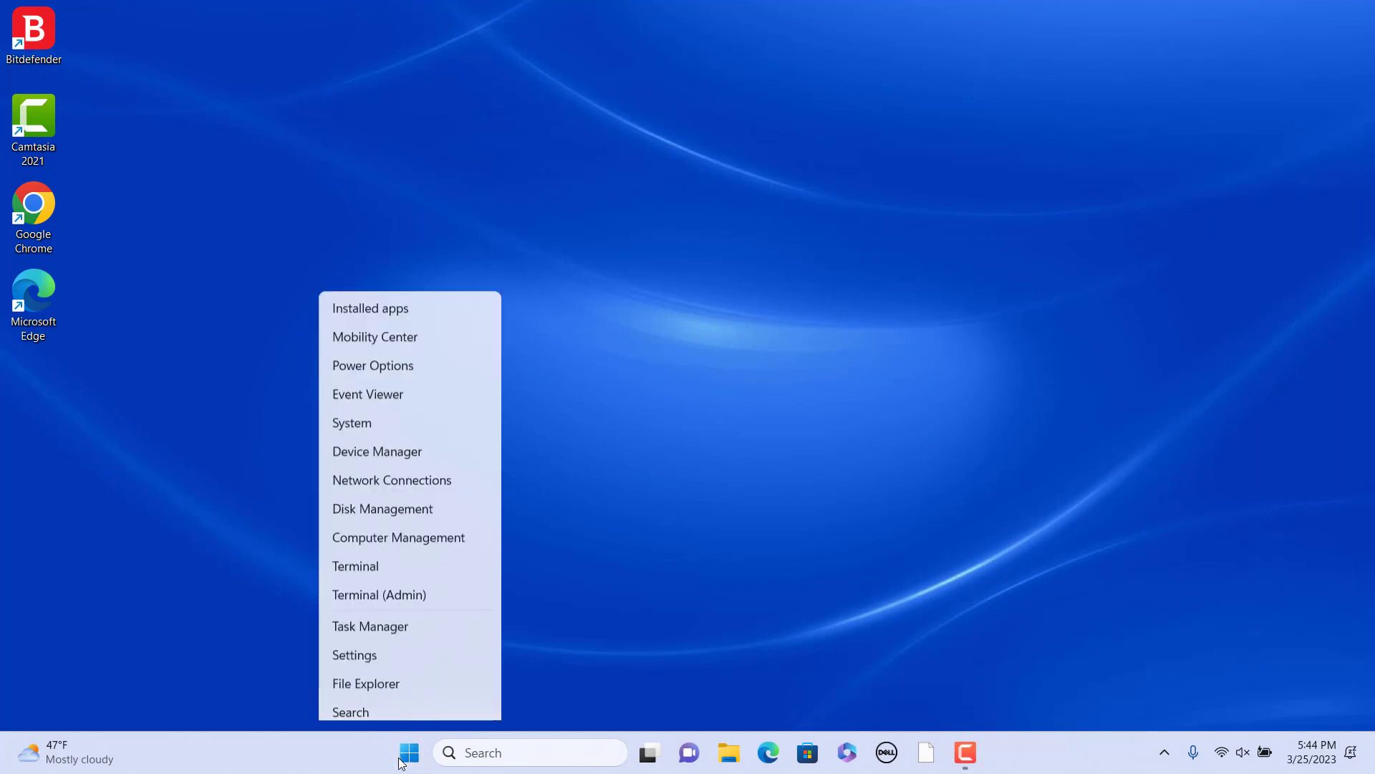
left_click(393, 560)
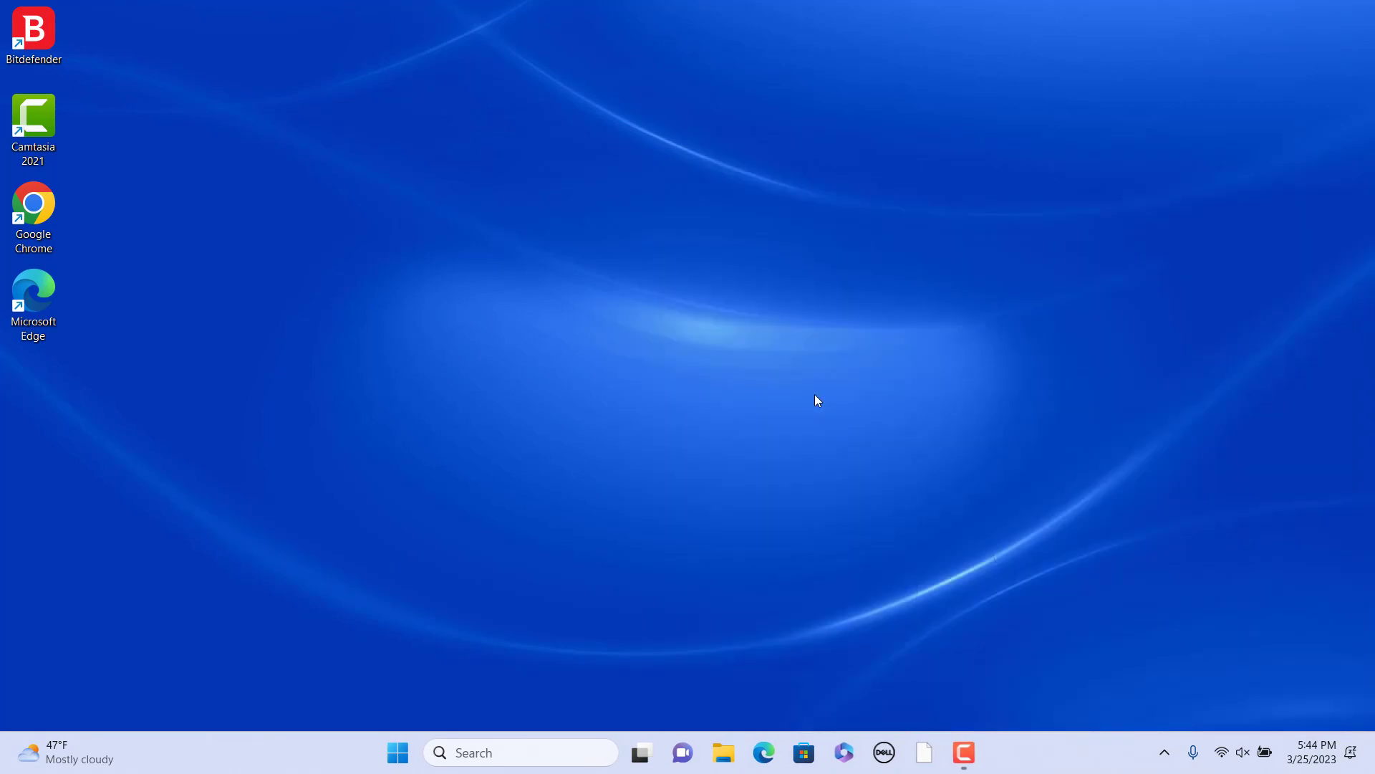
left_click(1347, 166)
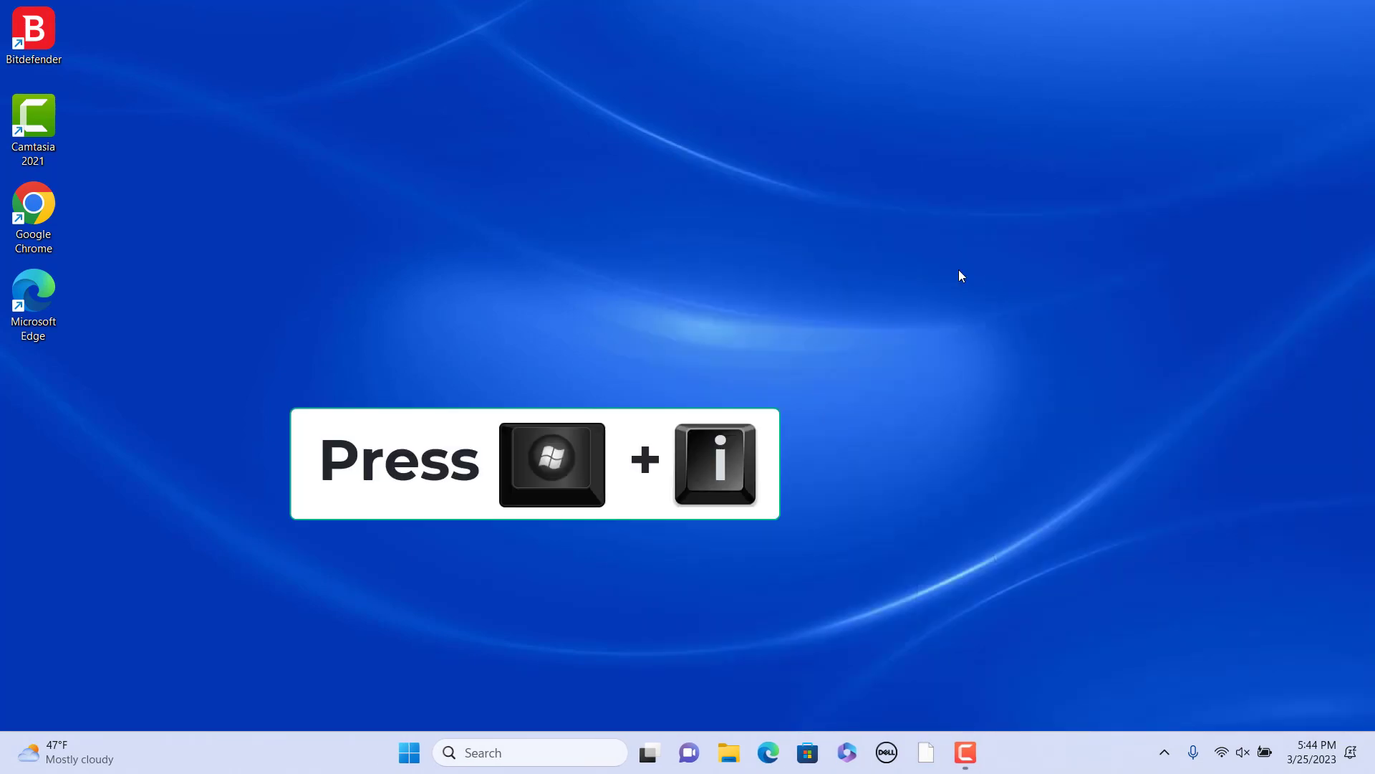
key("super+i")
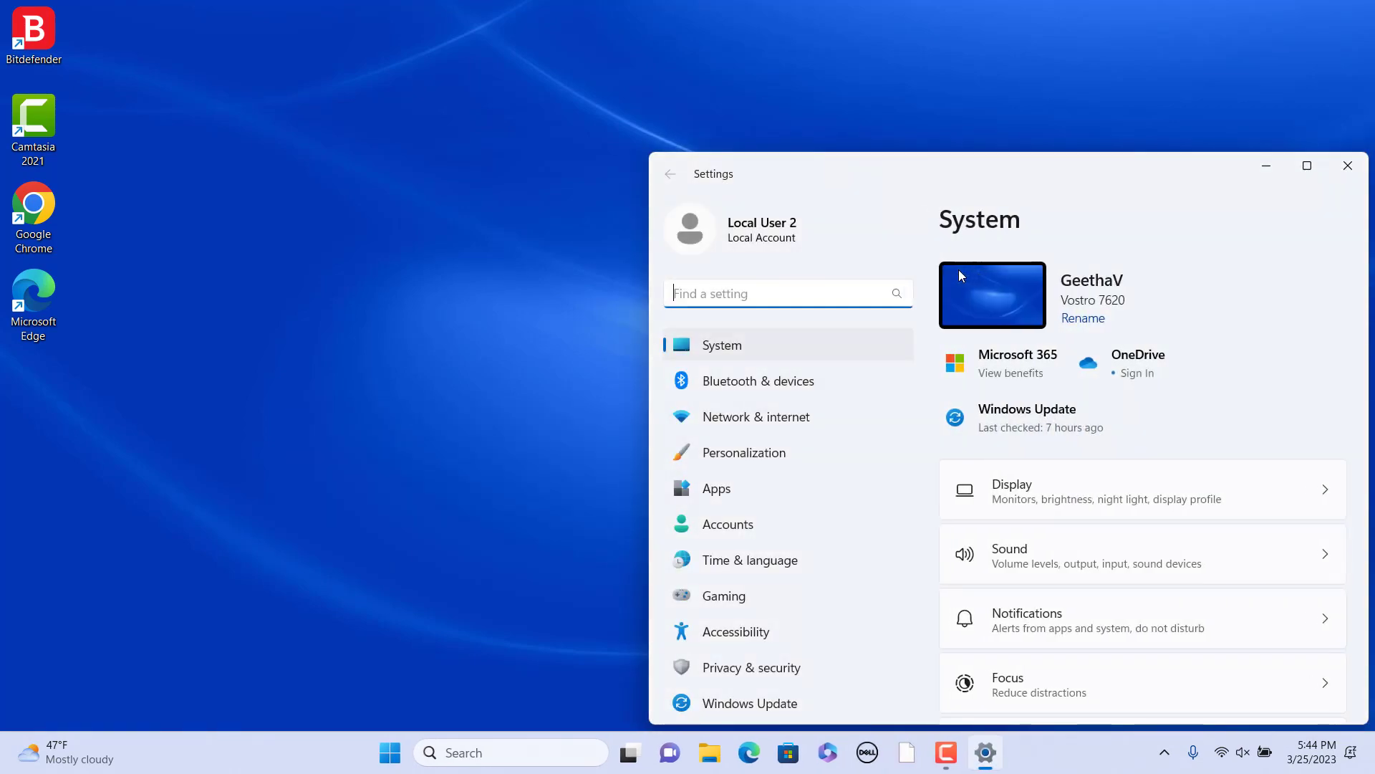
Go to Accounts › Your info, where the profile photo options are.
left_click(745, 523)
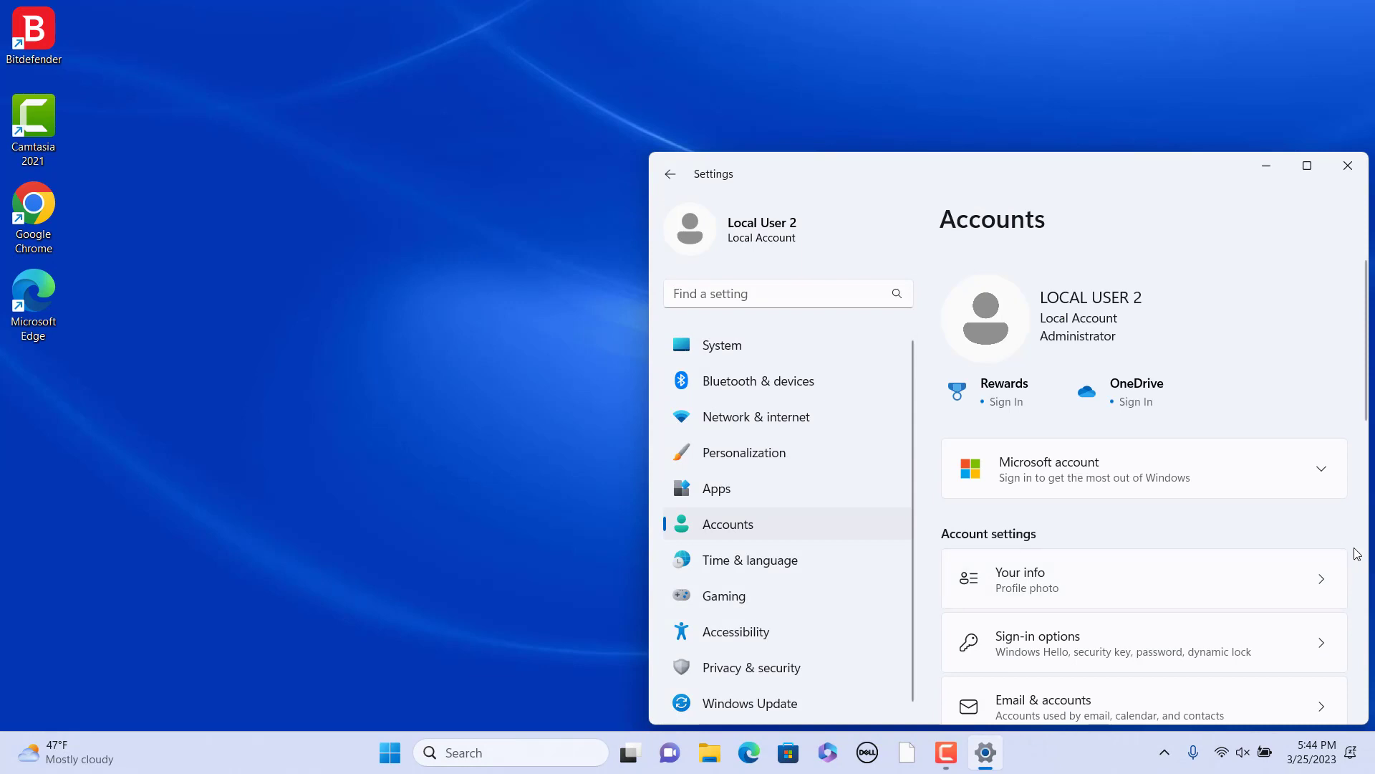
left_click(1021, 577)
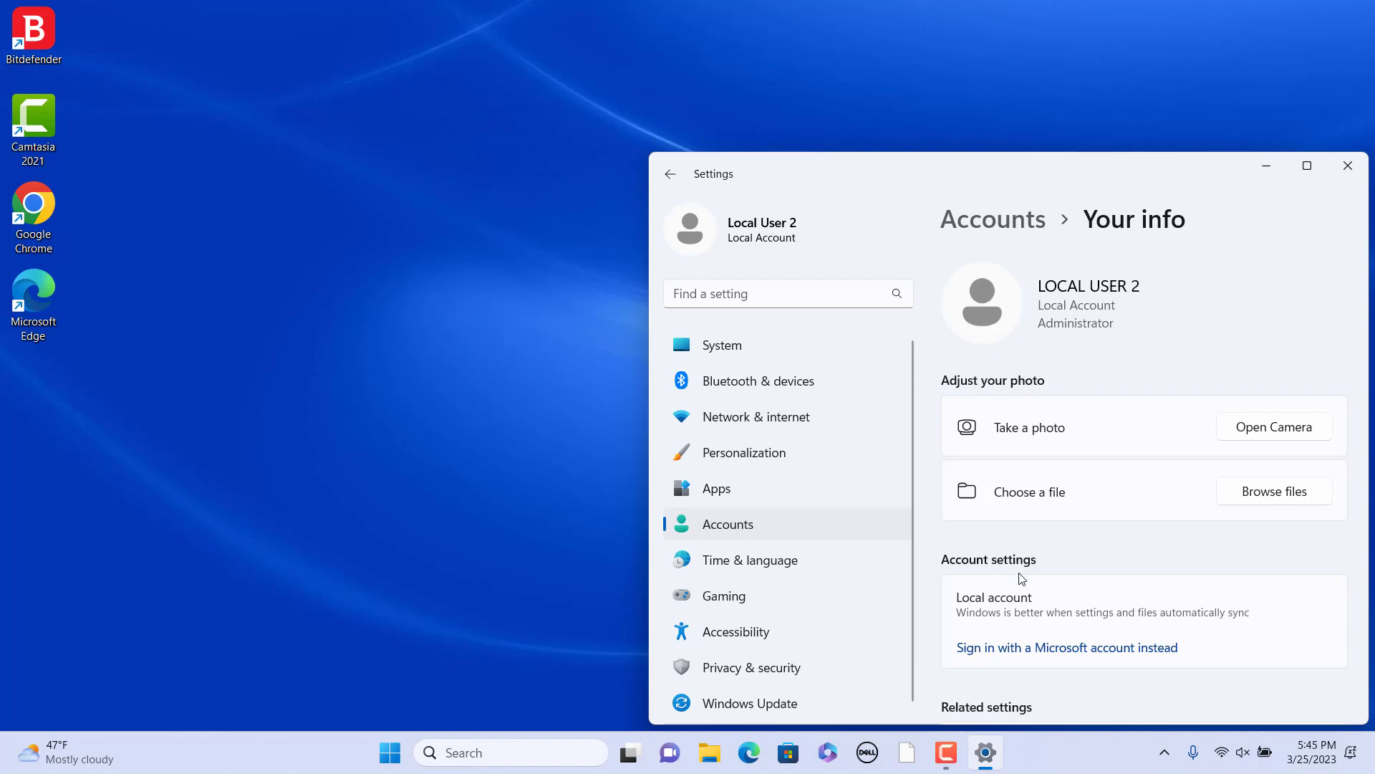
Set Light House from the Pictures folder as the account picture through Browse files.
left_click(1282, 501)
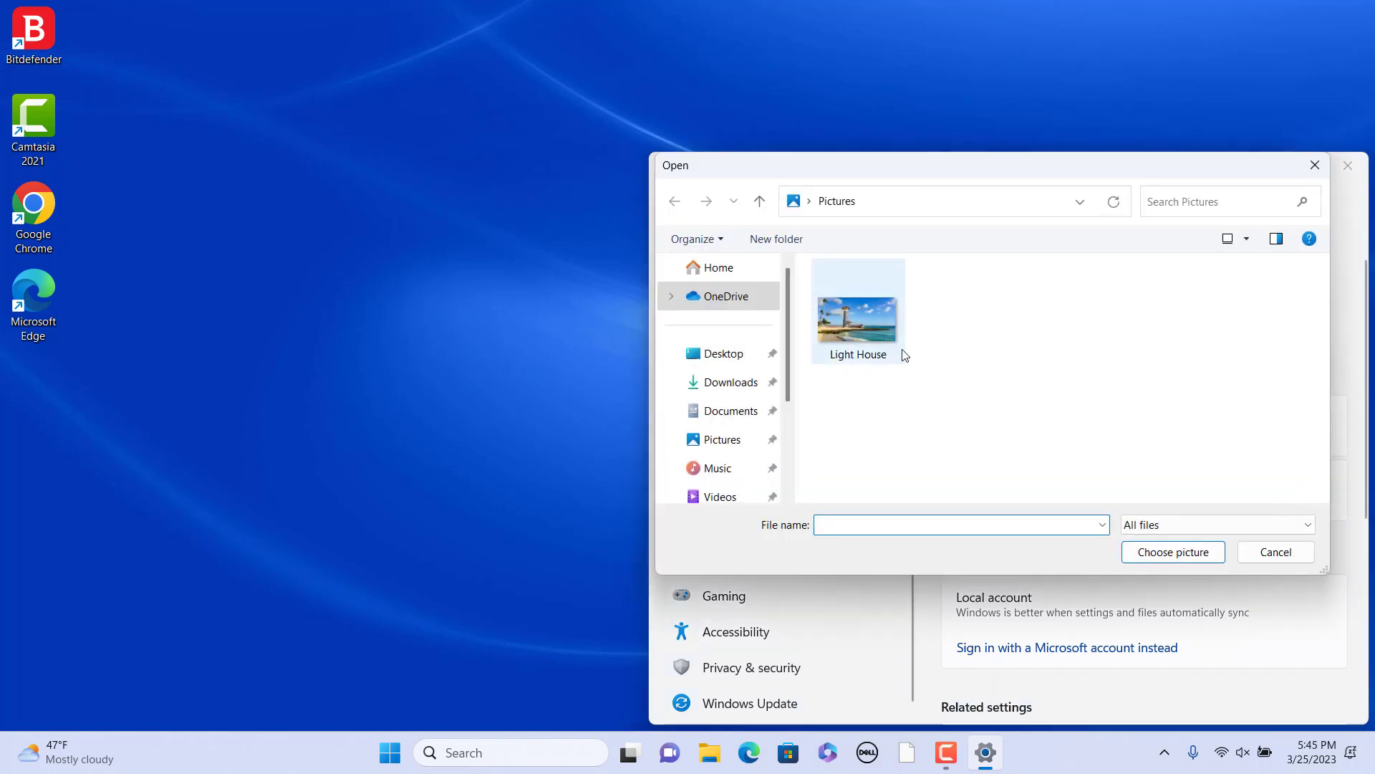
left_click(879, 324)
left_click(1179, 552)
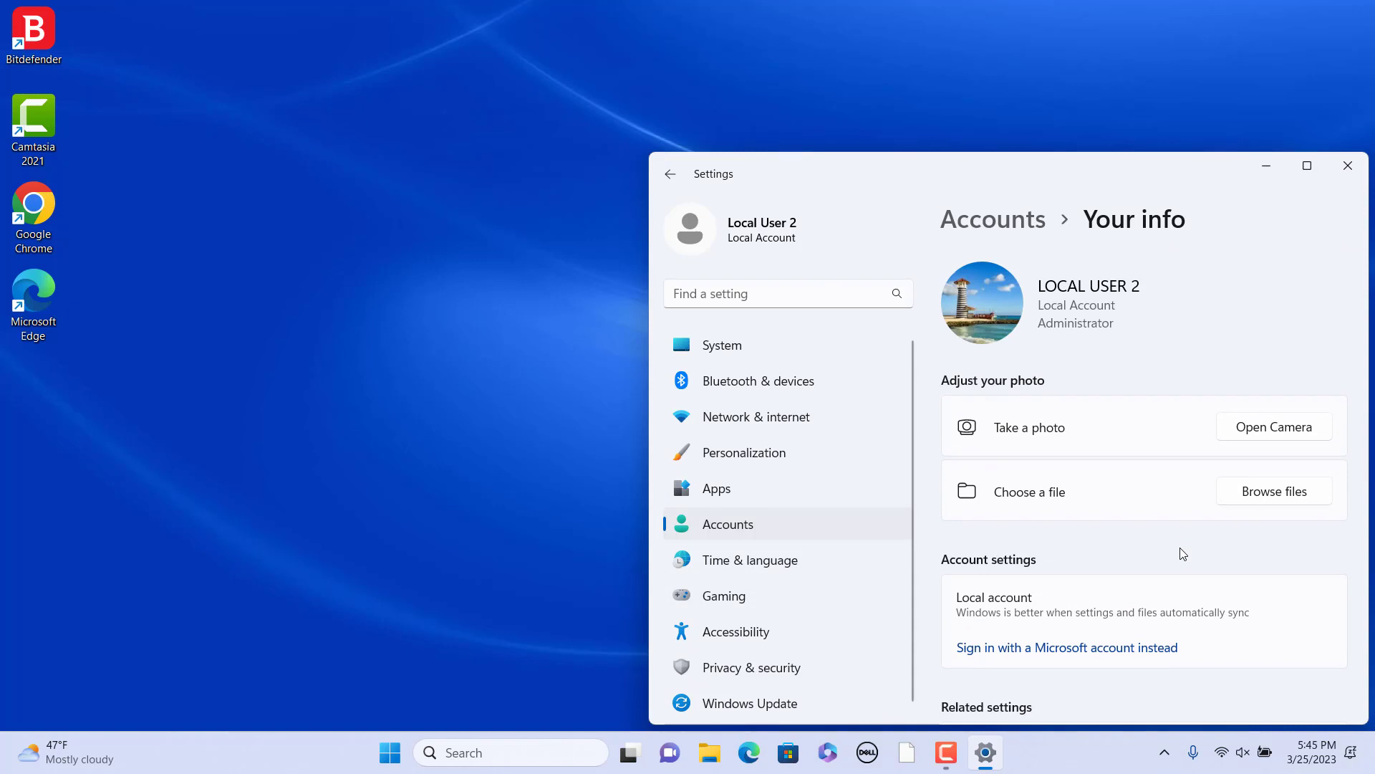
Try taking an account photo with the camera and dismiss the camera permission message.
left_click(1247, 432)
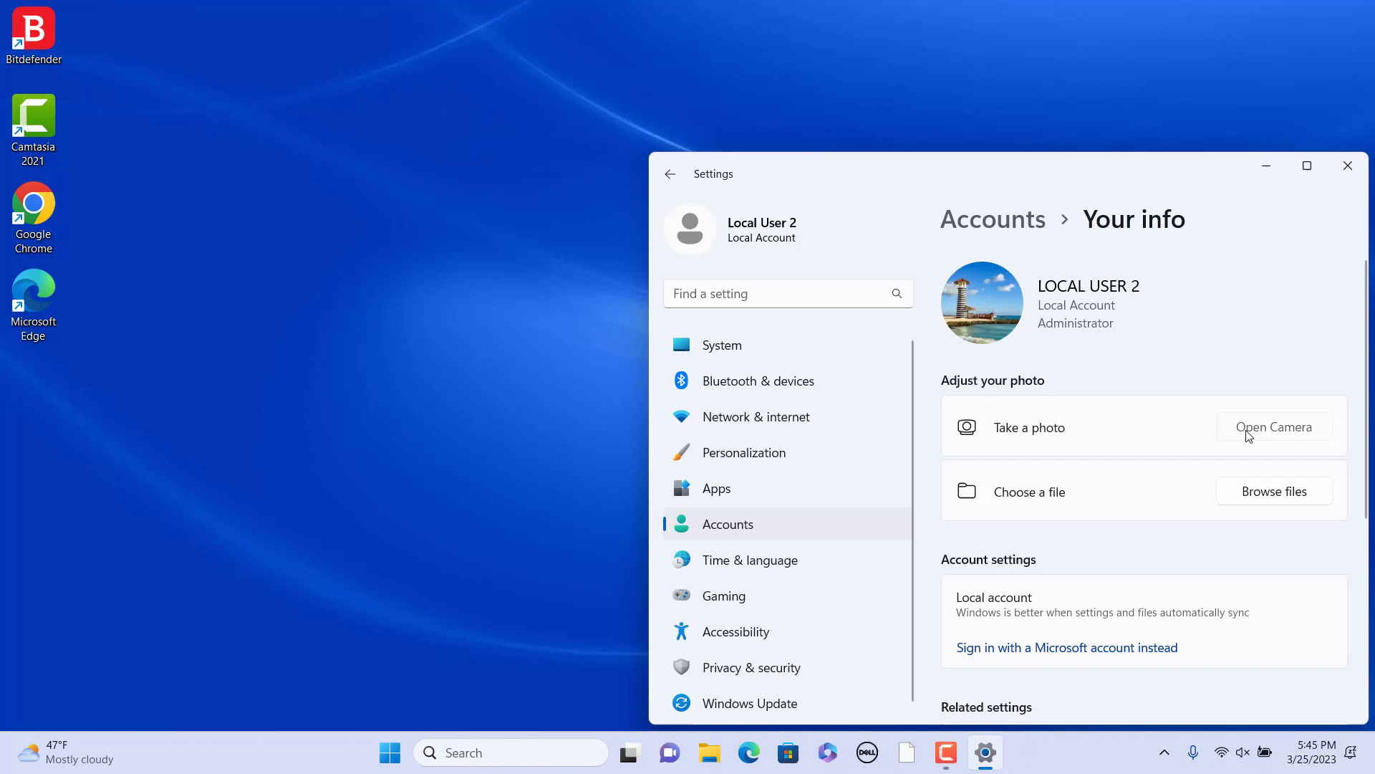
scroll(1246, 431, "down", 1)
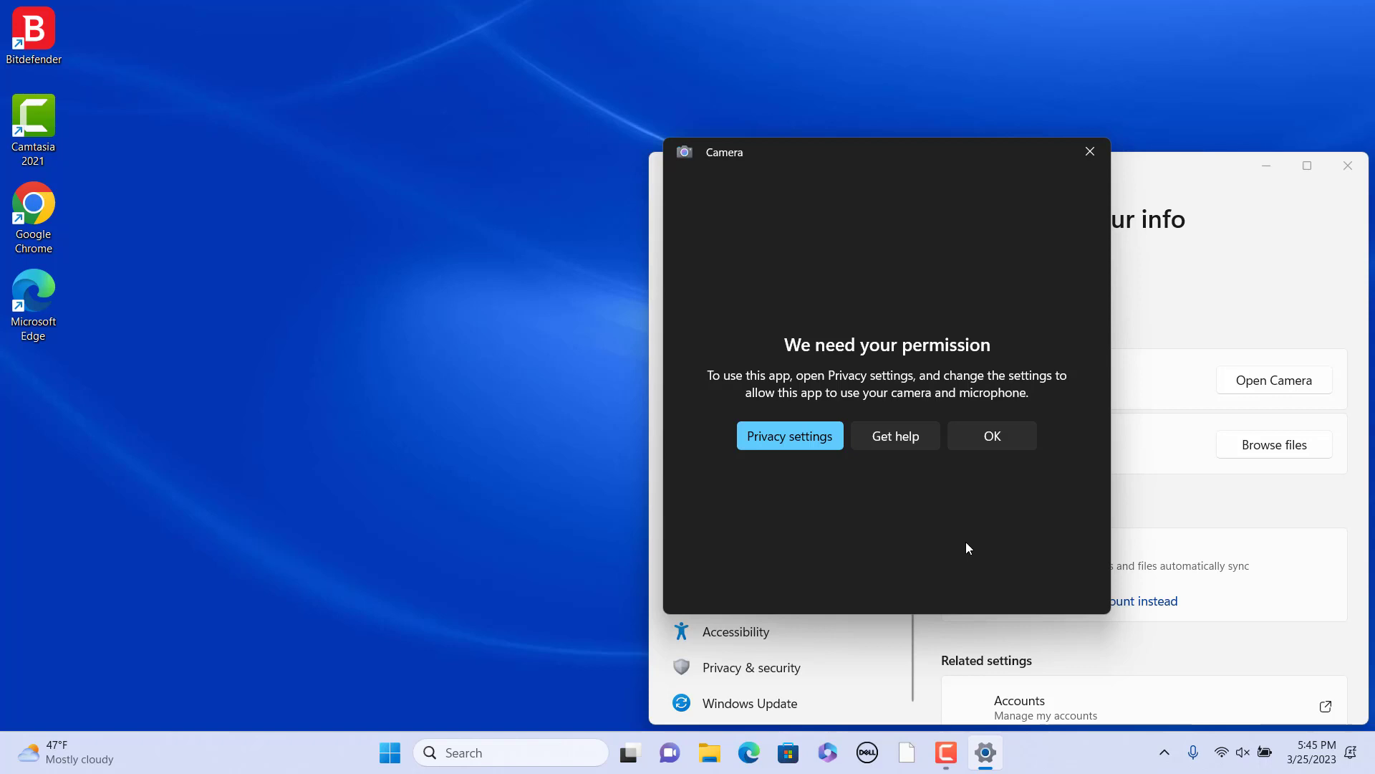
left_click(1090, 151)
Turn on camera access for the Camera app under Privacy & security › Camera.
left_click(777, 675)
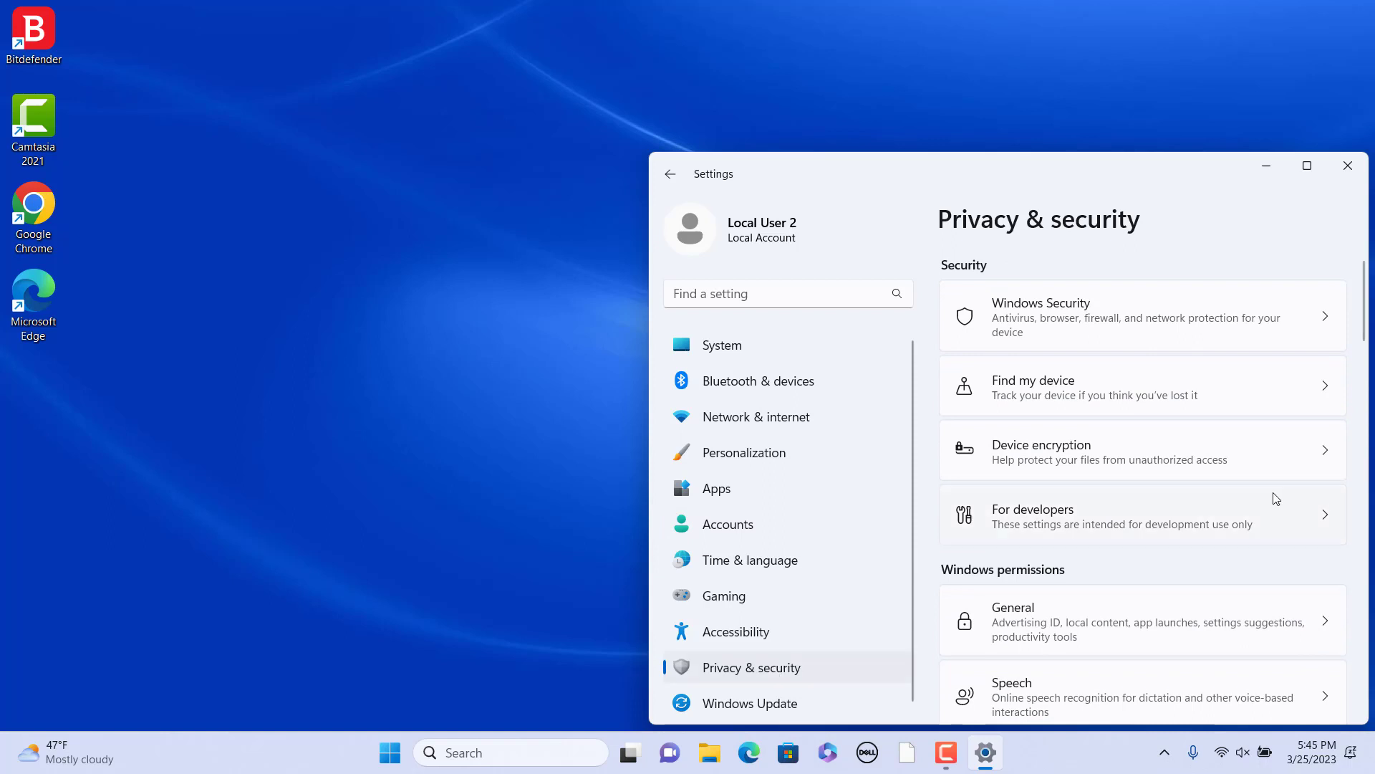
scroll(1120, 555, "down", 10)
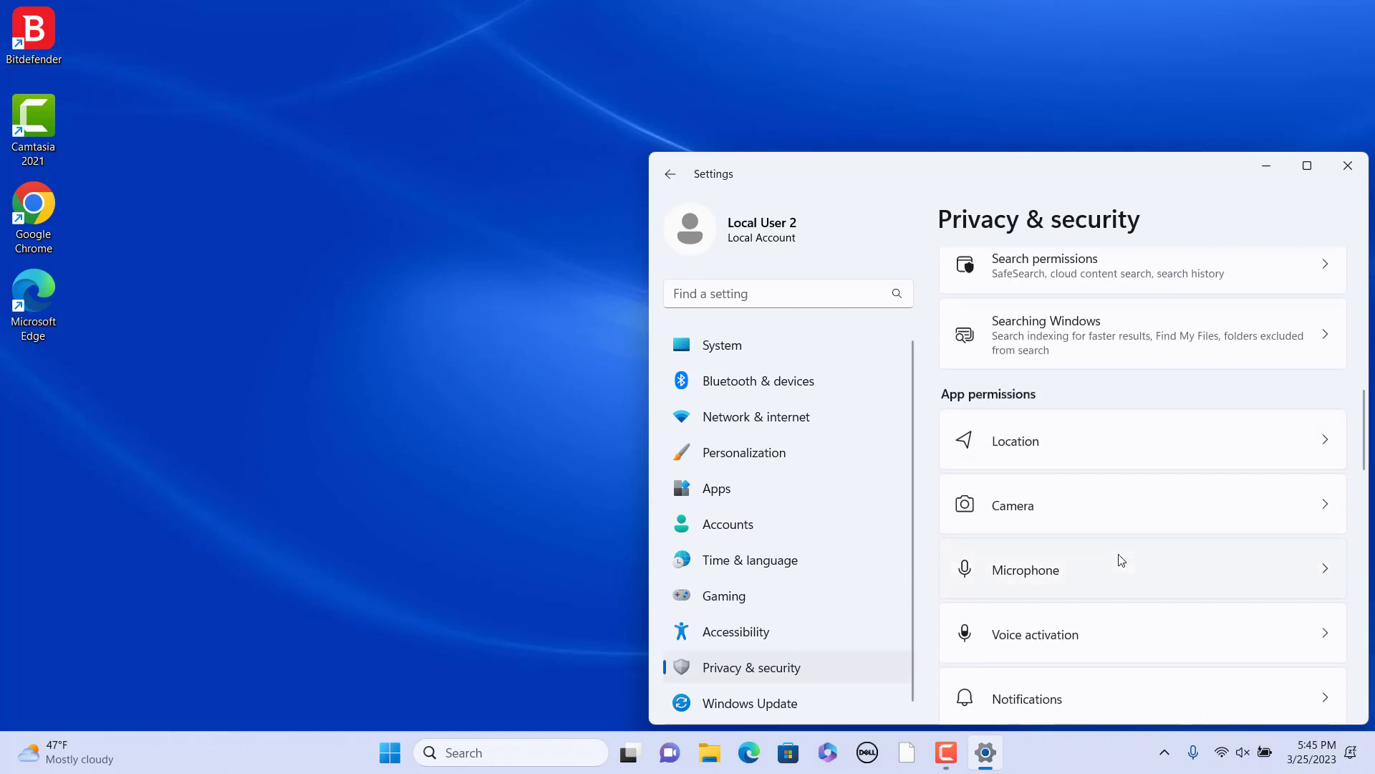
left_click(1028, 510)
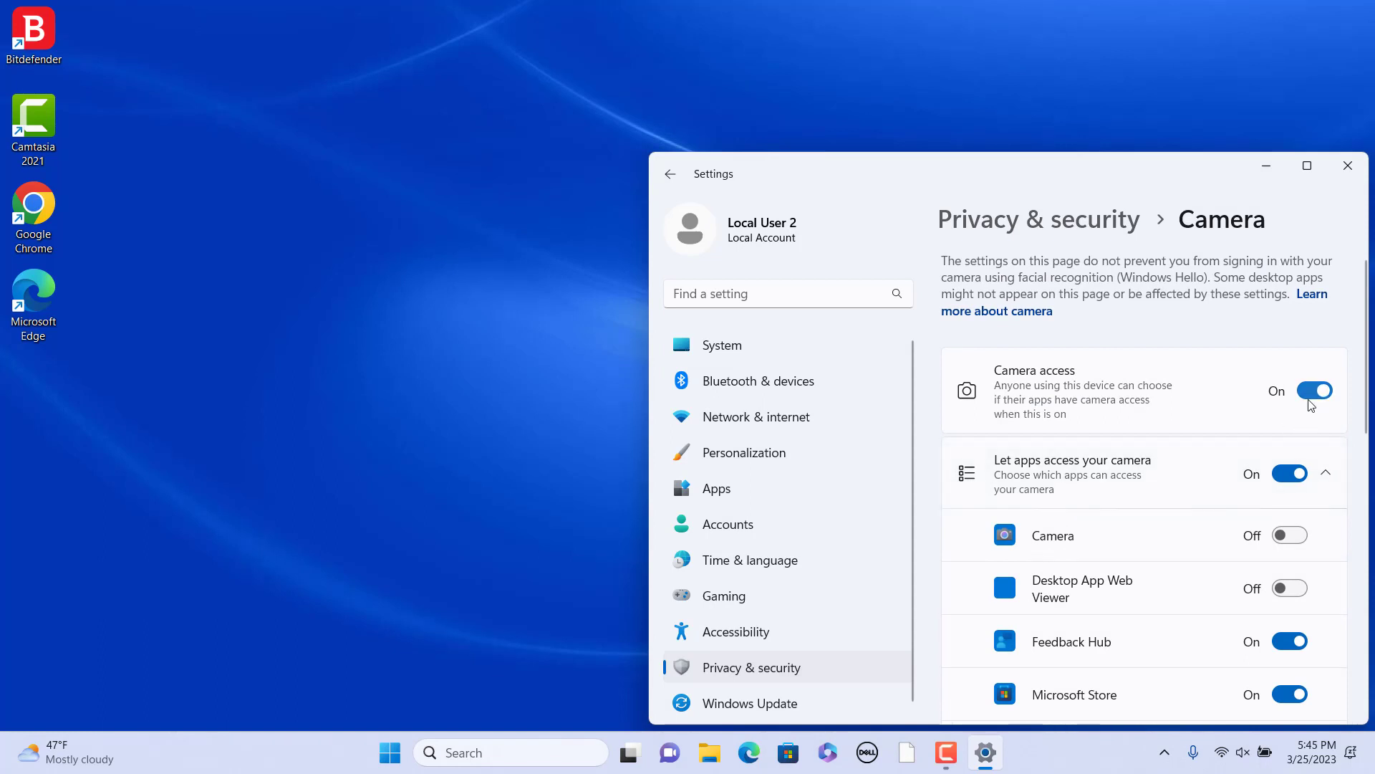
left_click(1301, 541)
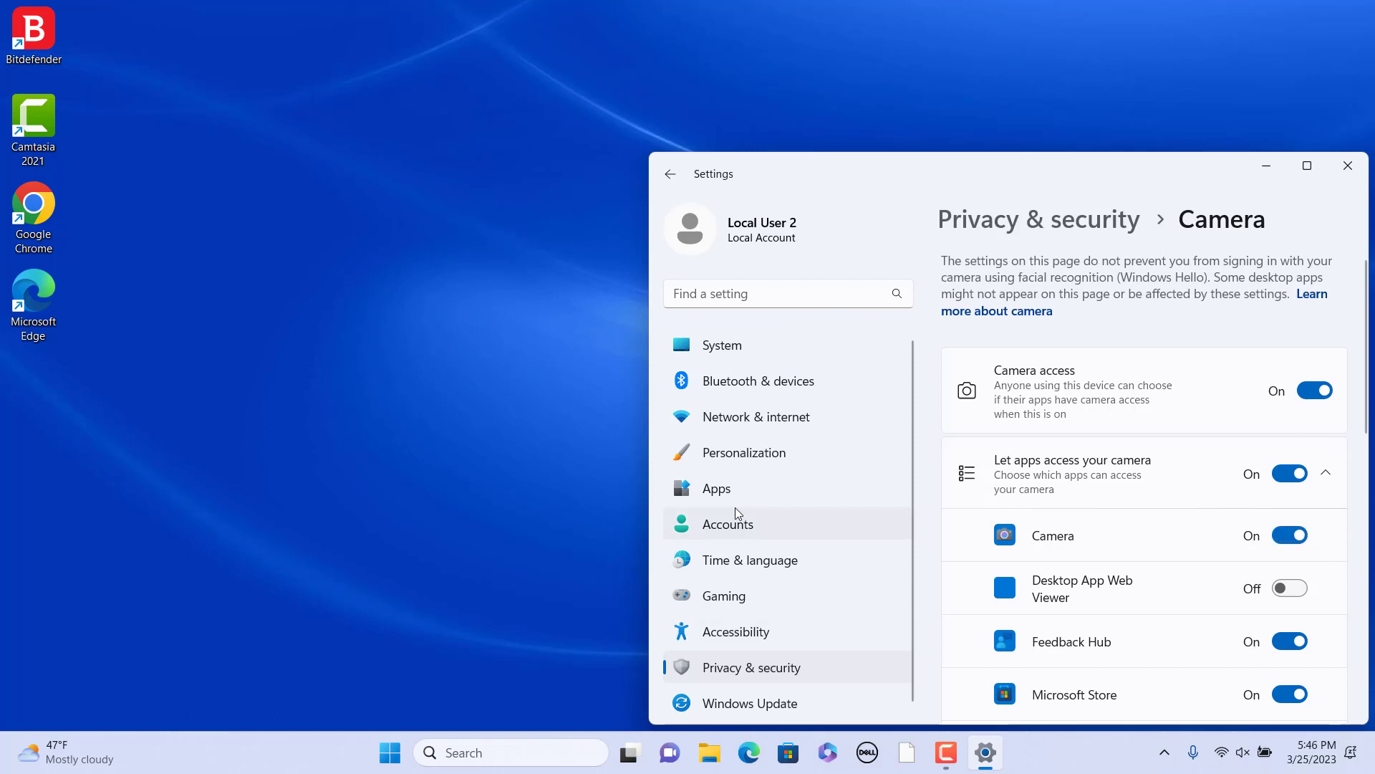
Back in Accounts, snap a photo with Camera and accept it as the account picture.
left_click(740, 530)
left_click(1252, 429)
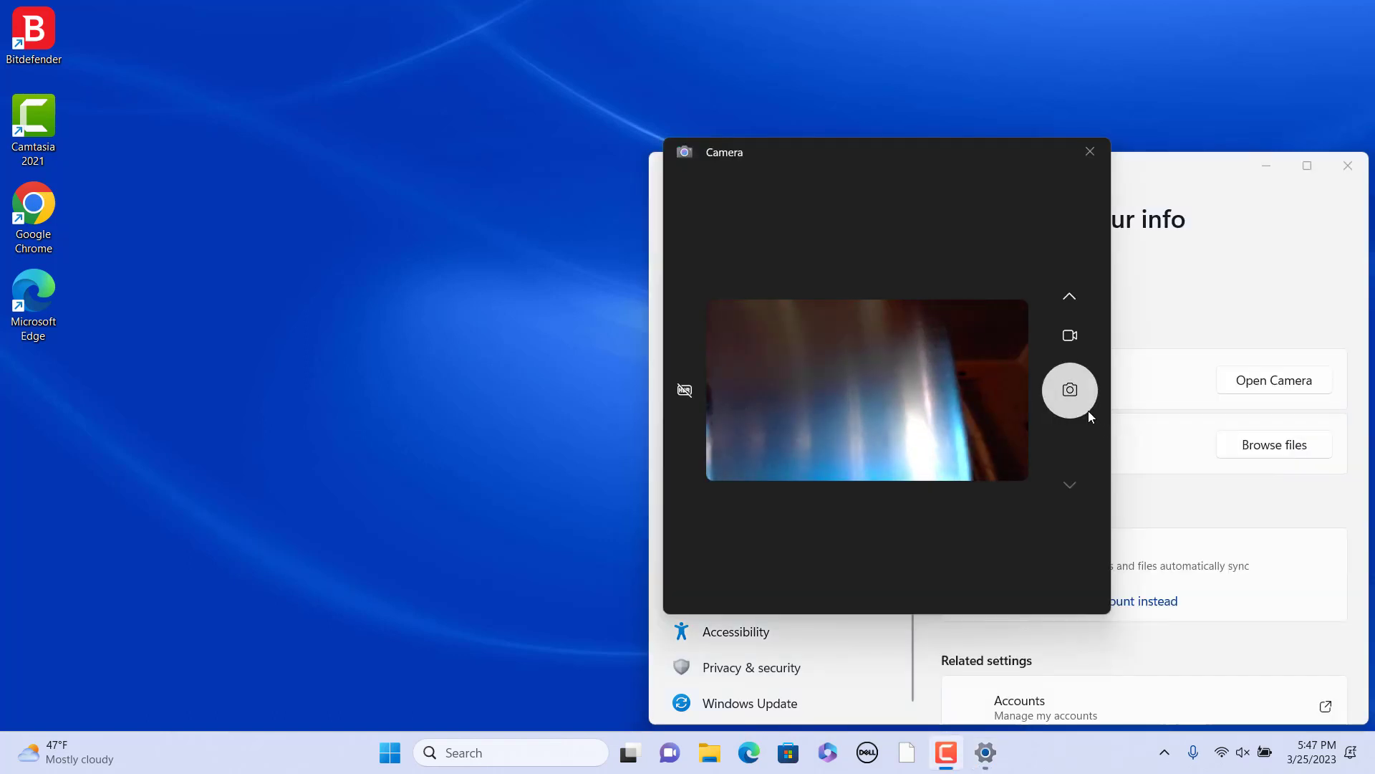
left_click(1071, 400)
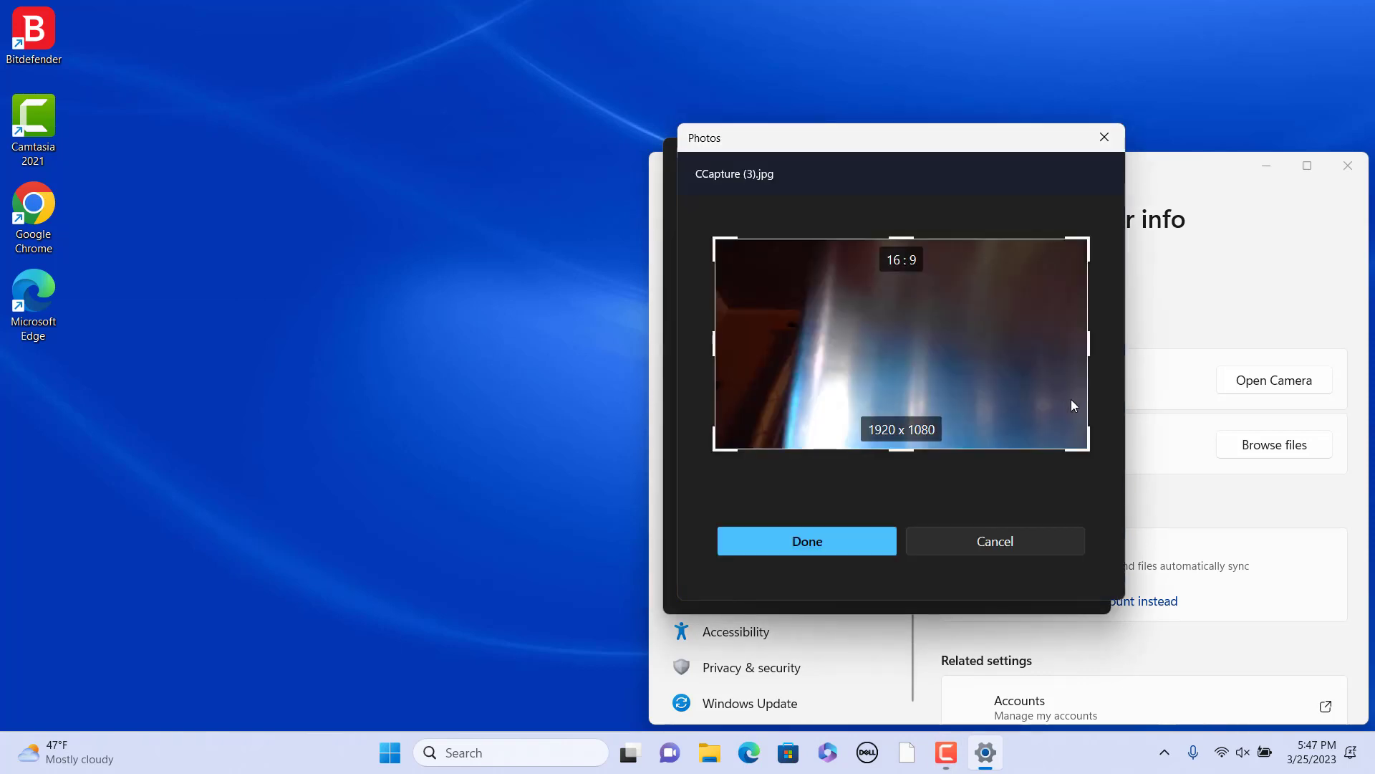
left_click(835, 551)
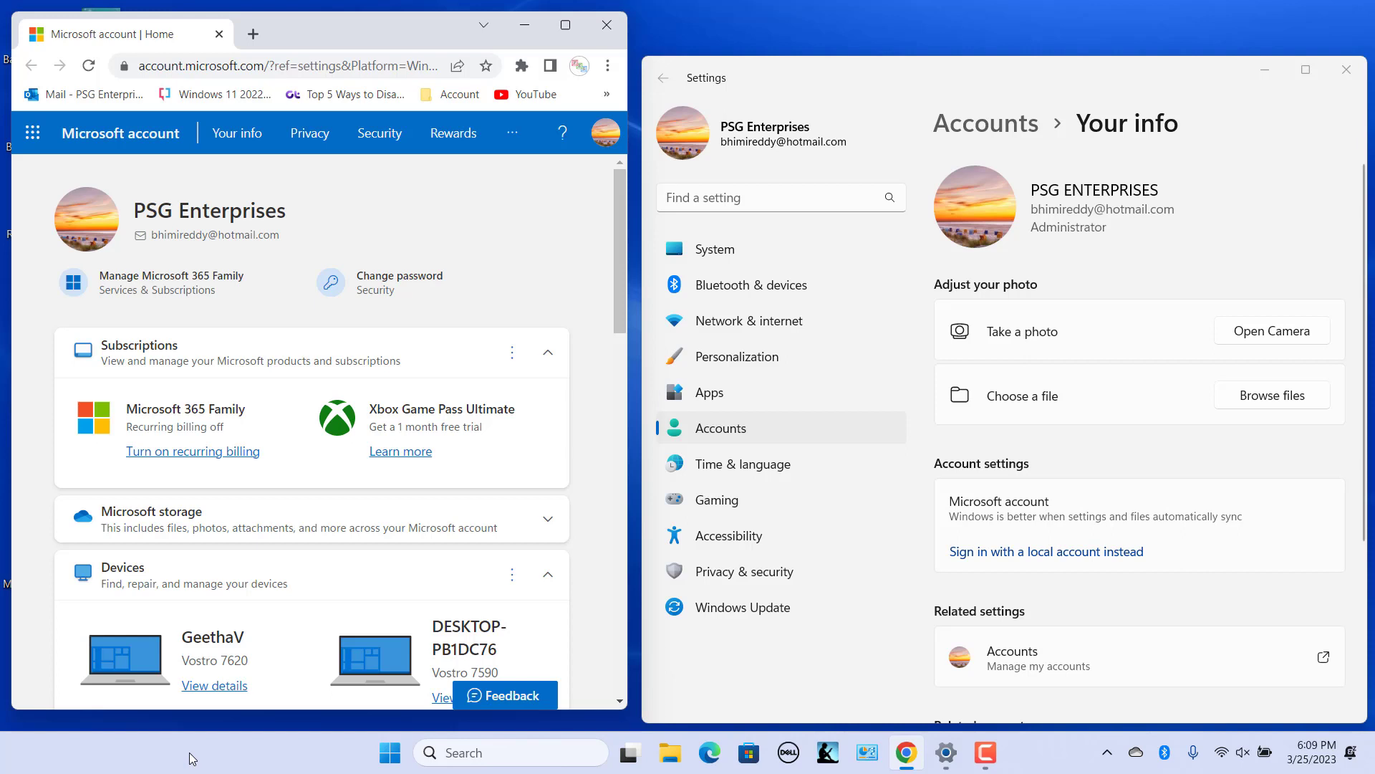
Minimize Chrome and set RWHily_1920x1080.jpg from Saved Pictures as the account picture.
left_click(906, 753)
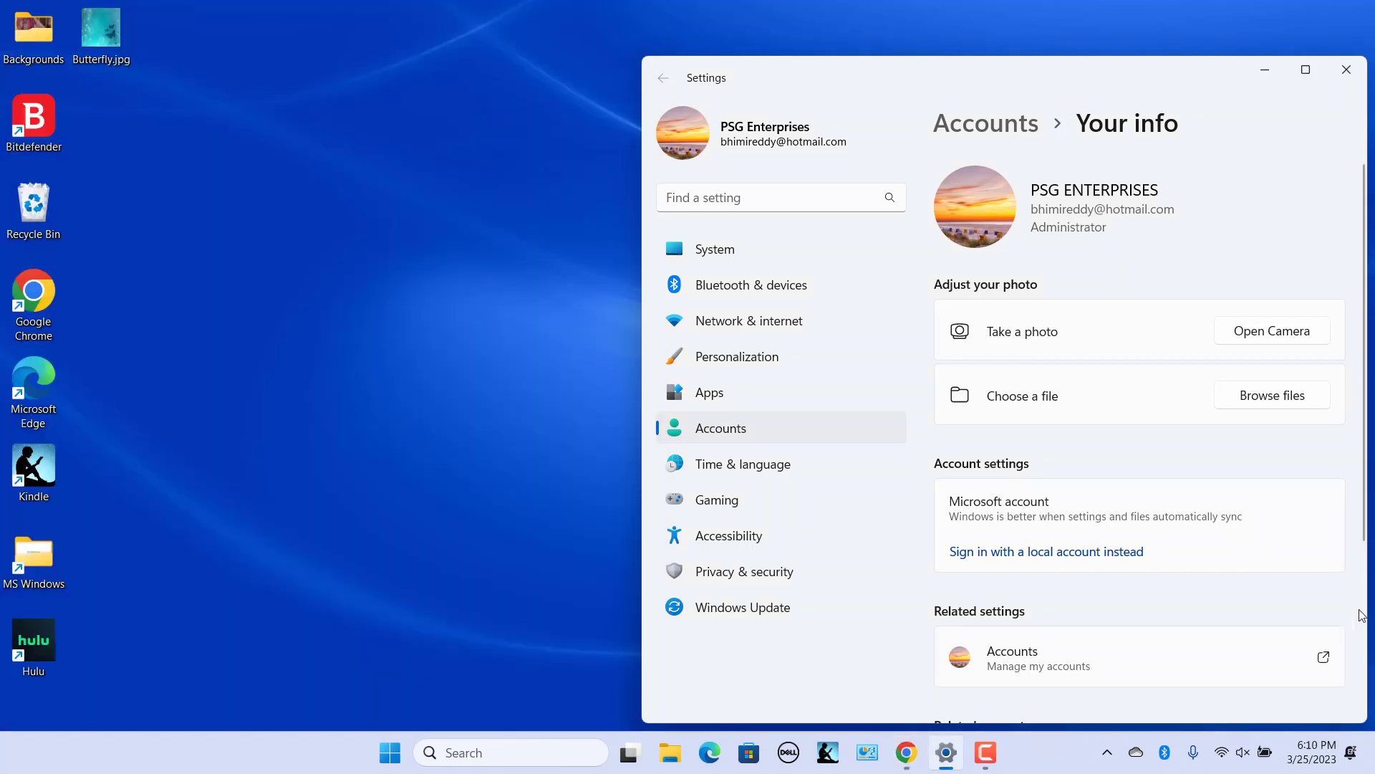
left_click(1274, 393)
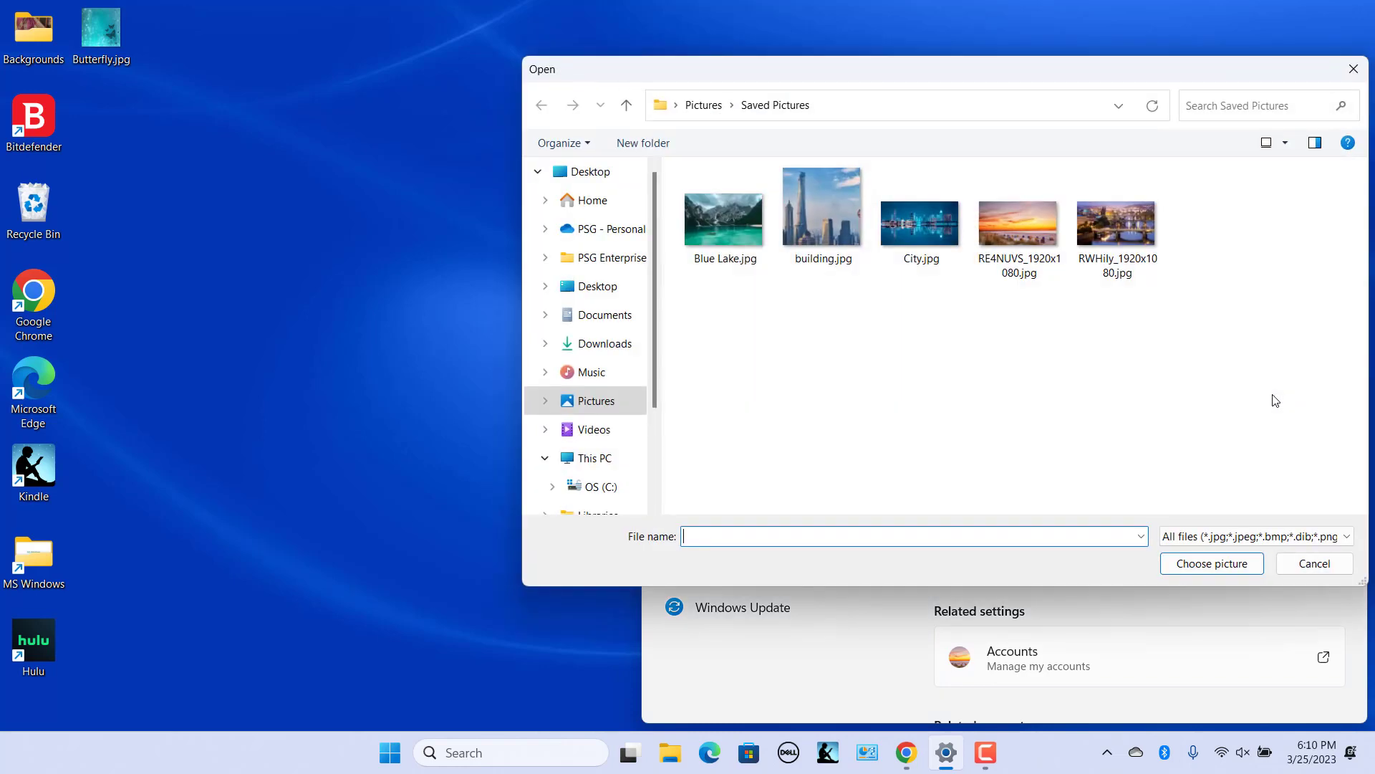
left_click(1107, 225)
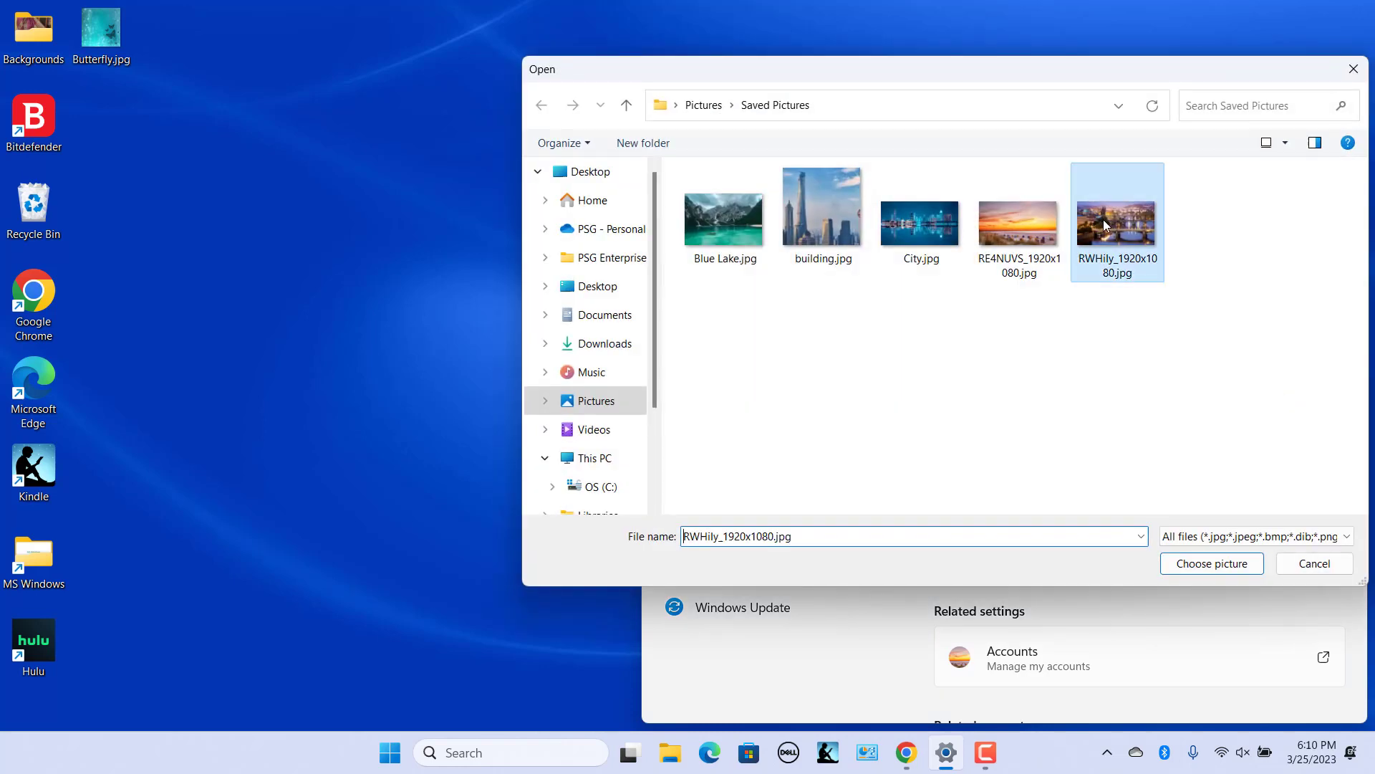
left_click(1203, 564)
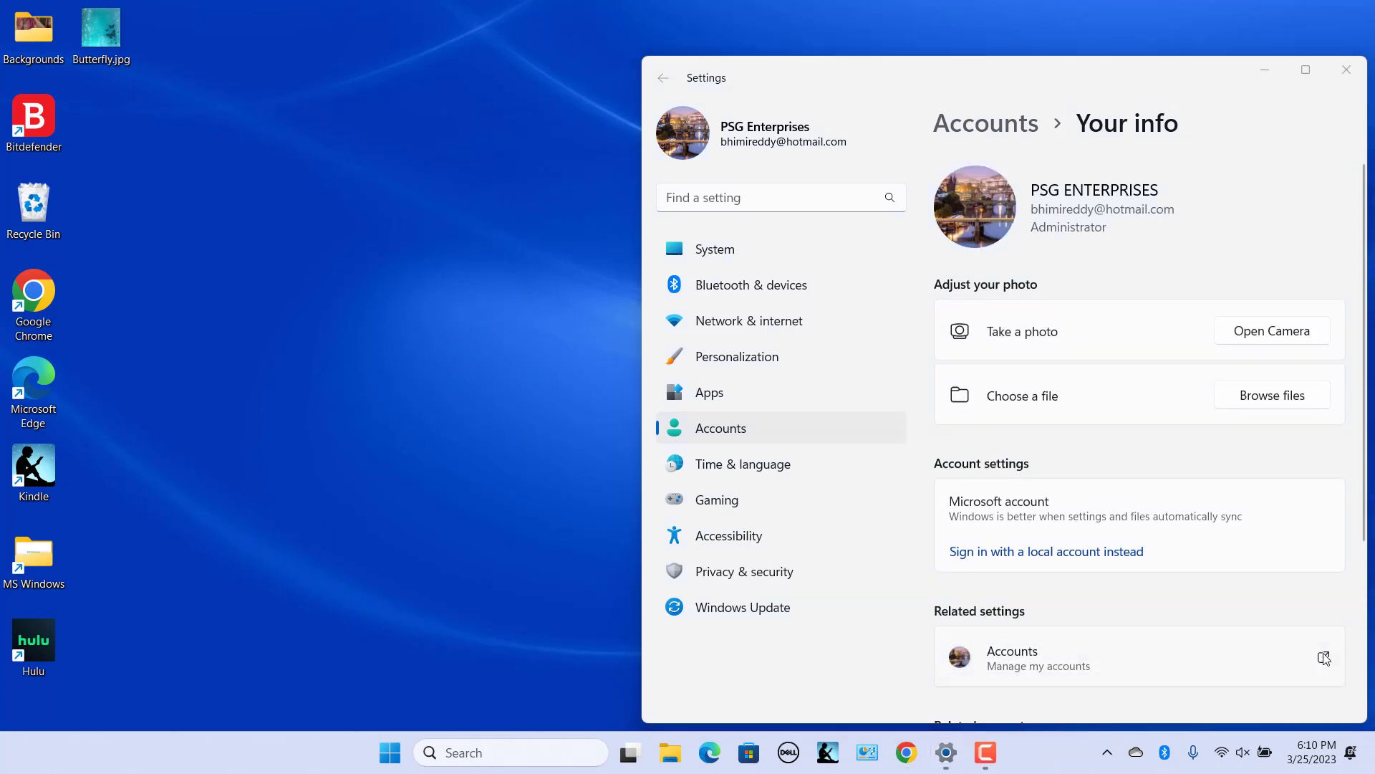
Open the Microsoft account web page and bring up the Your info photo editor.
left_click(1325, 659)
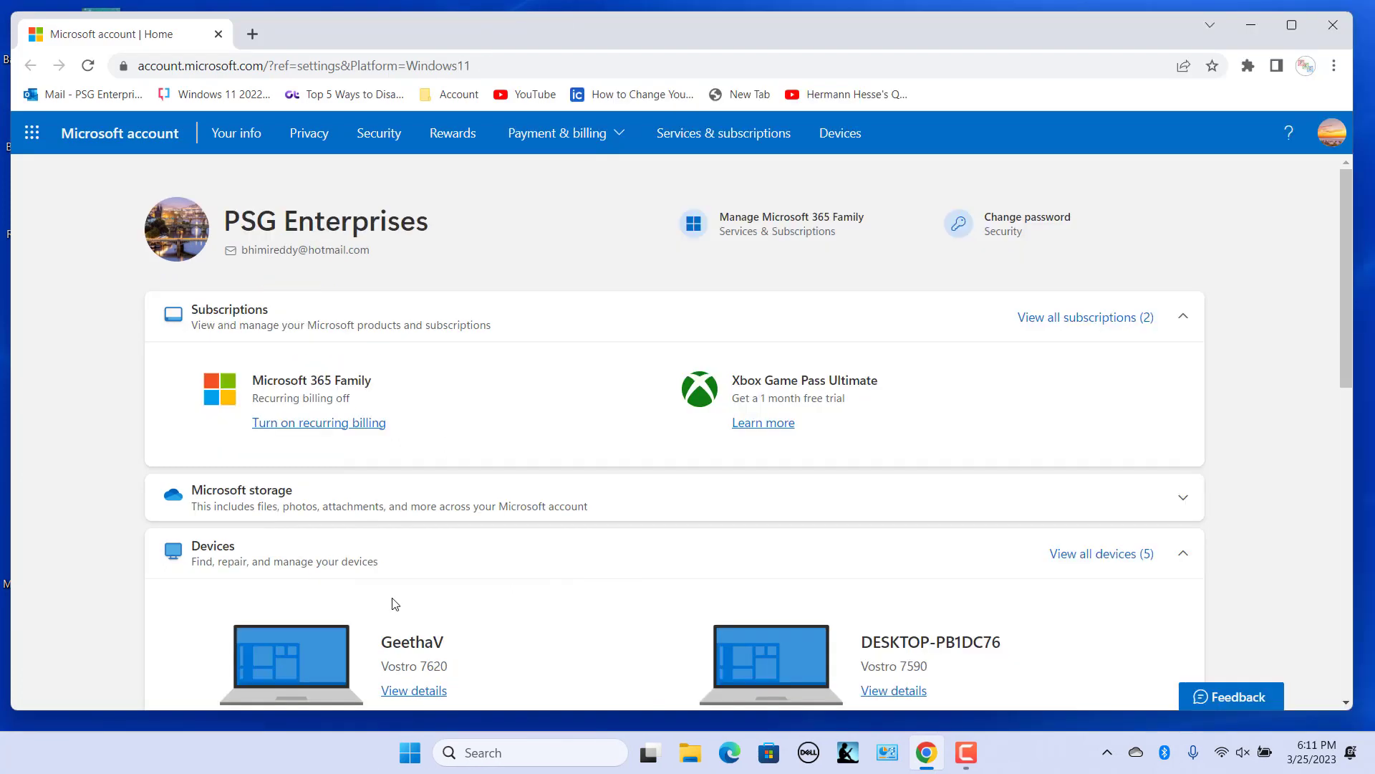
left_click(238, 136)
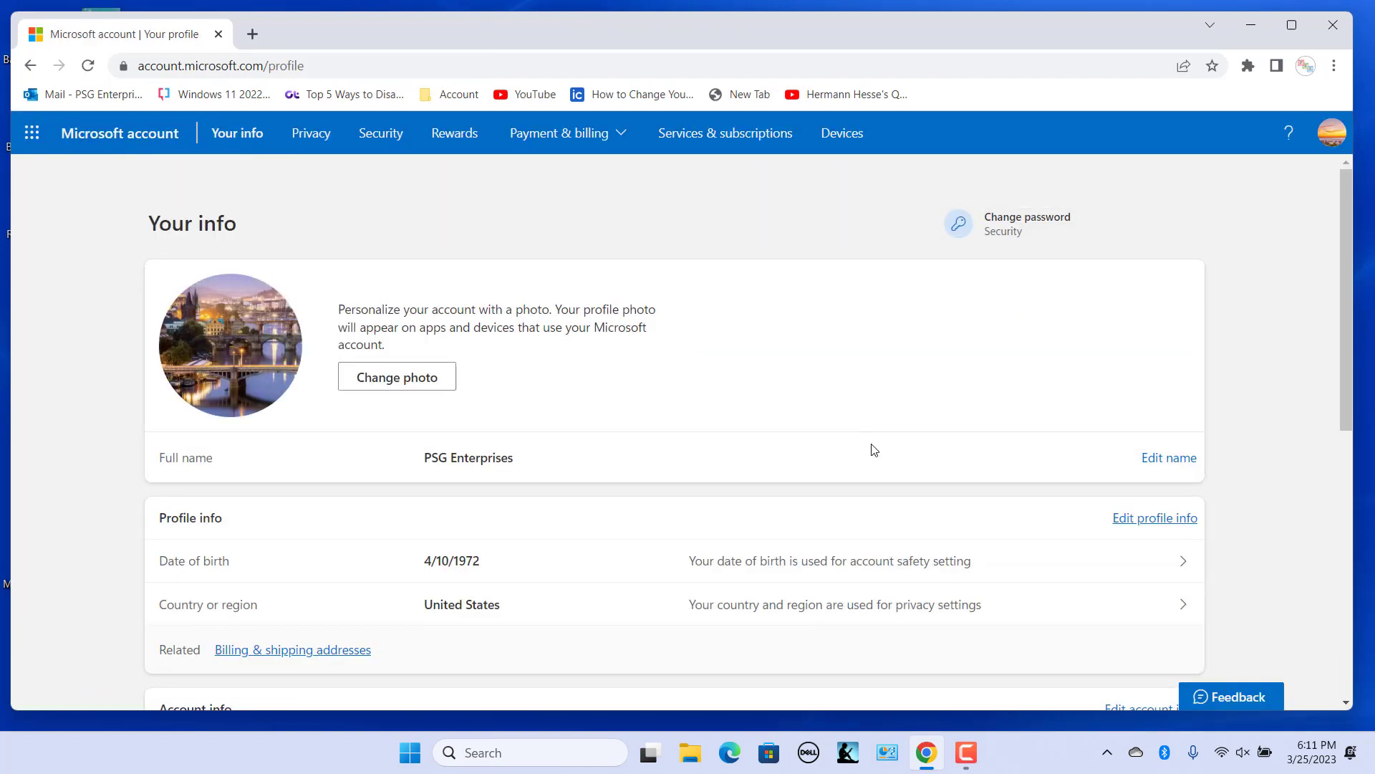
left_click(399, 378)
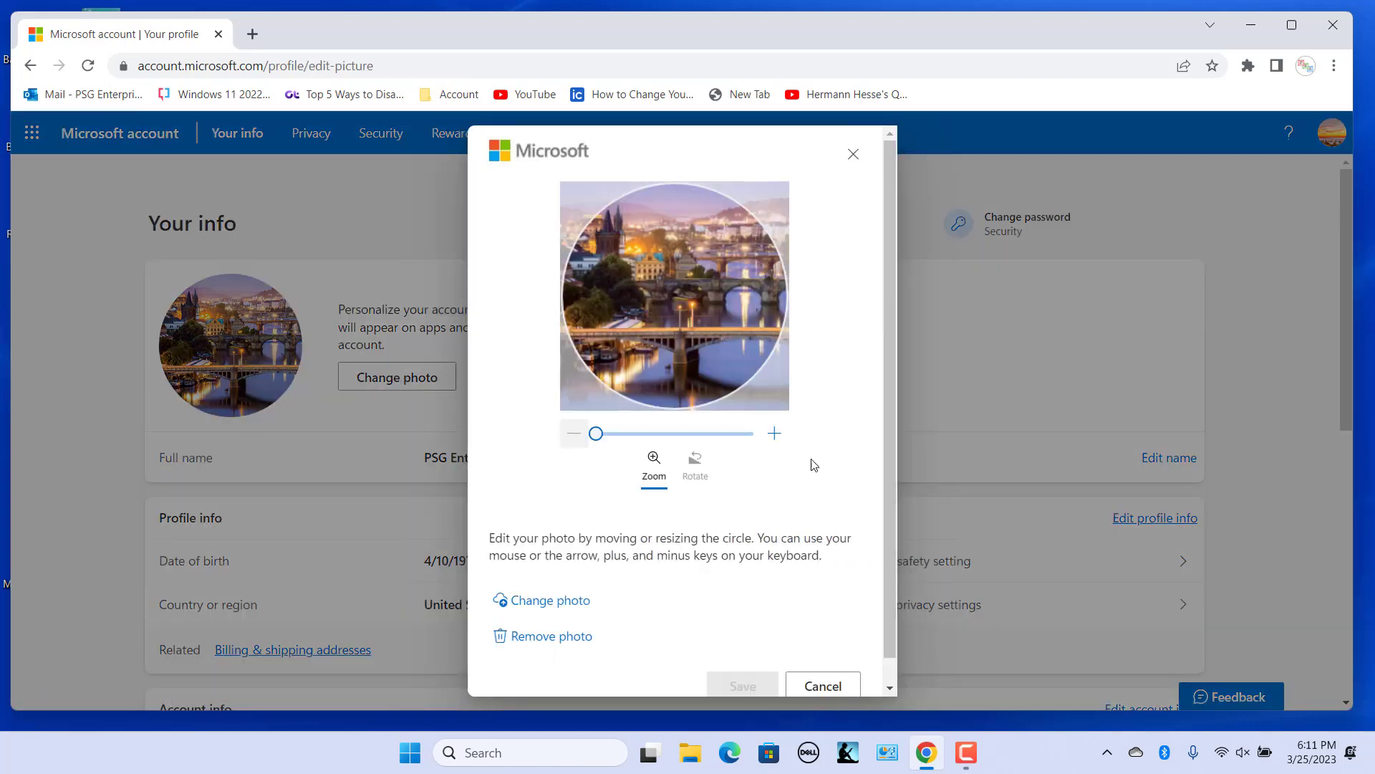
Upload building.jpg from Saved Pictures as the new profile photo, save, and close the confirmation.
left_click(553, 606)
left_click(320, 169)
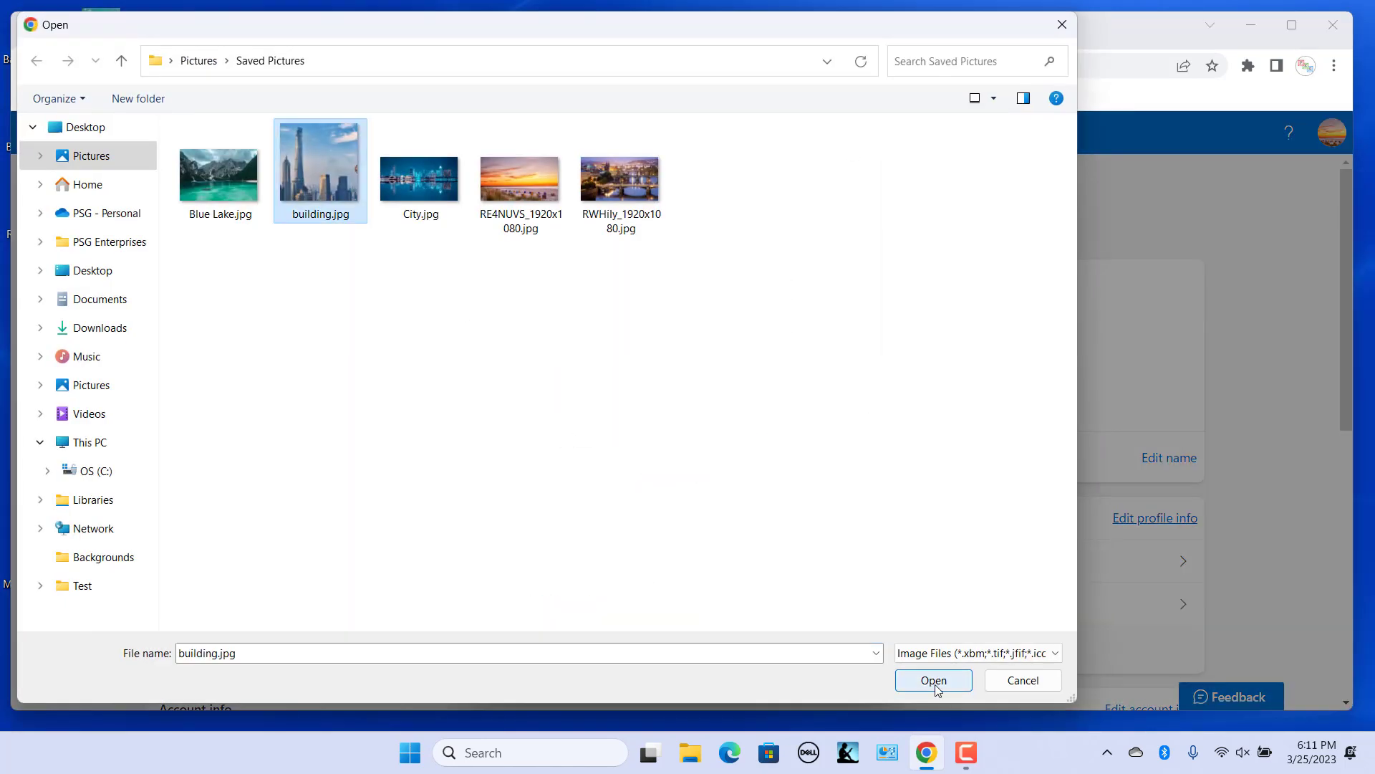
left_click(934, 681)
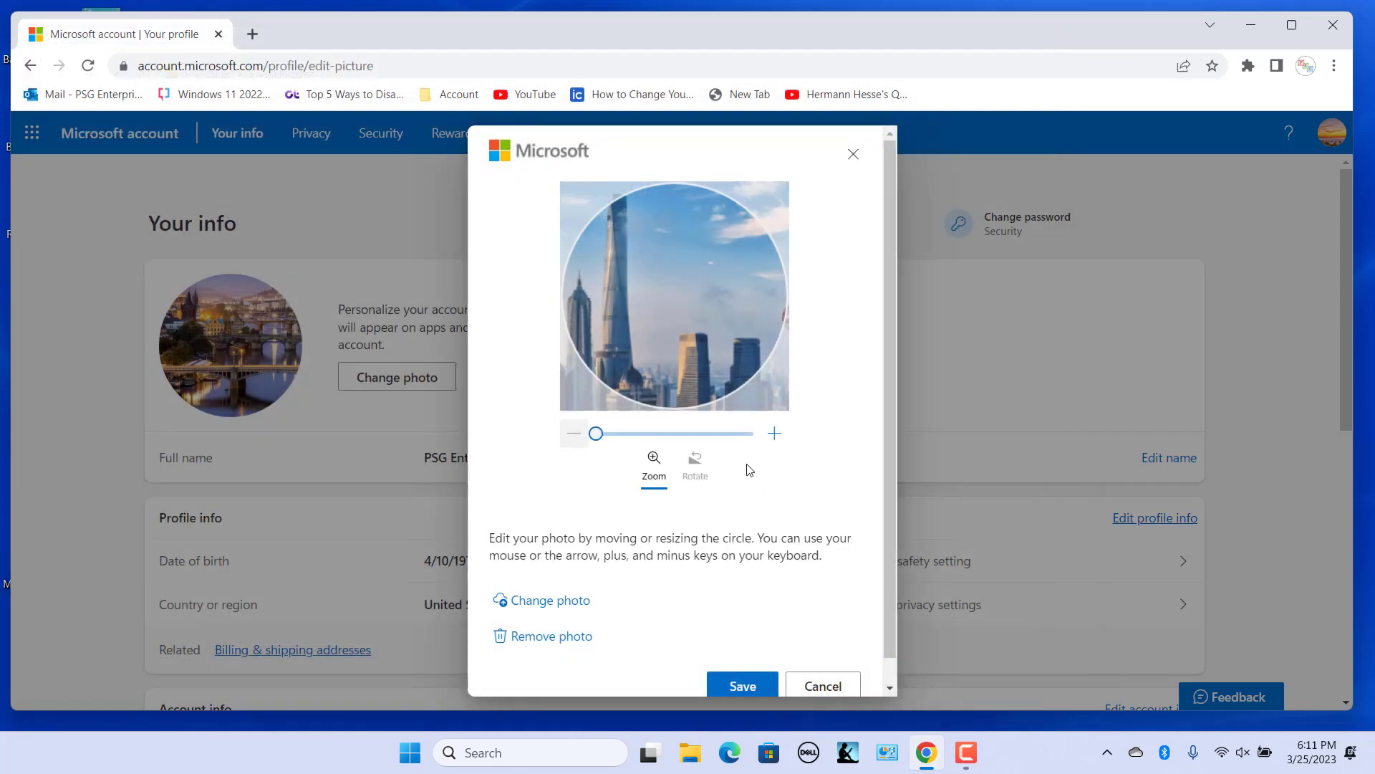
scroll(745, 631, "down", 1)
left_click(740, 659)
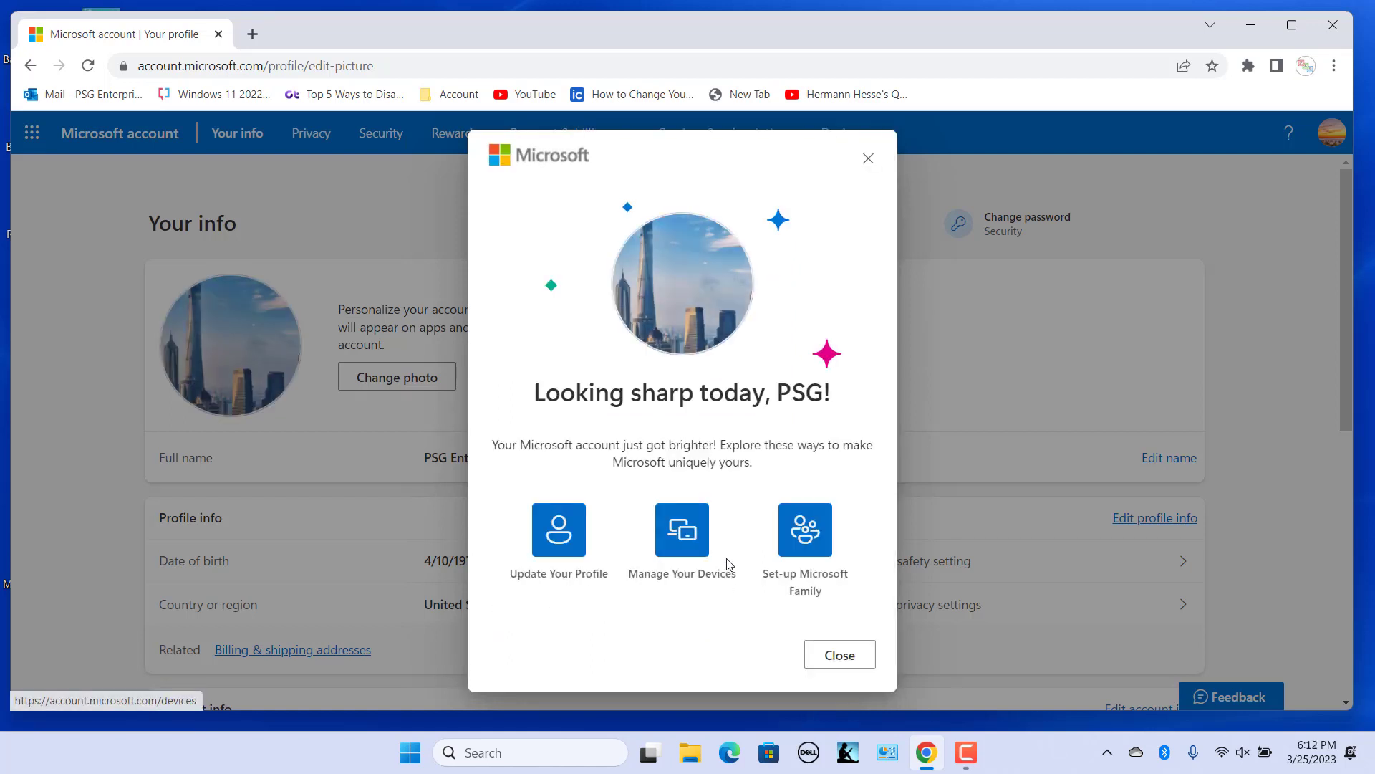
left_click(836, 655)
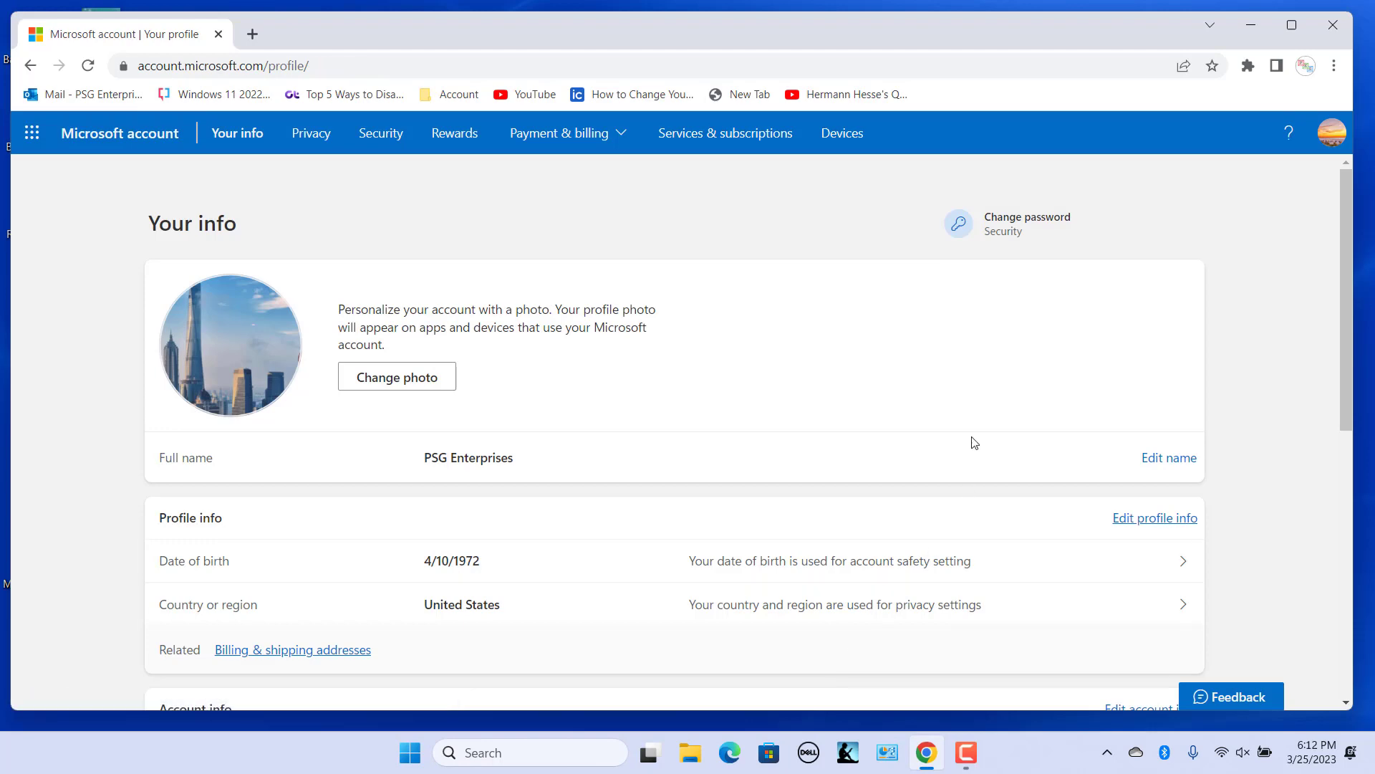
Close the Chrome window showing the Microsoft account page.
left_click(1333, 25)
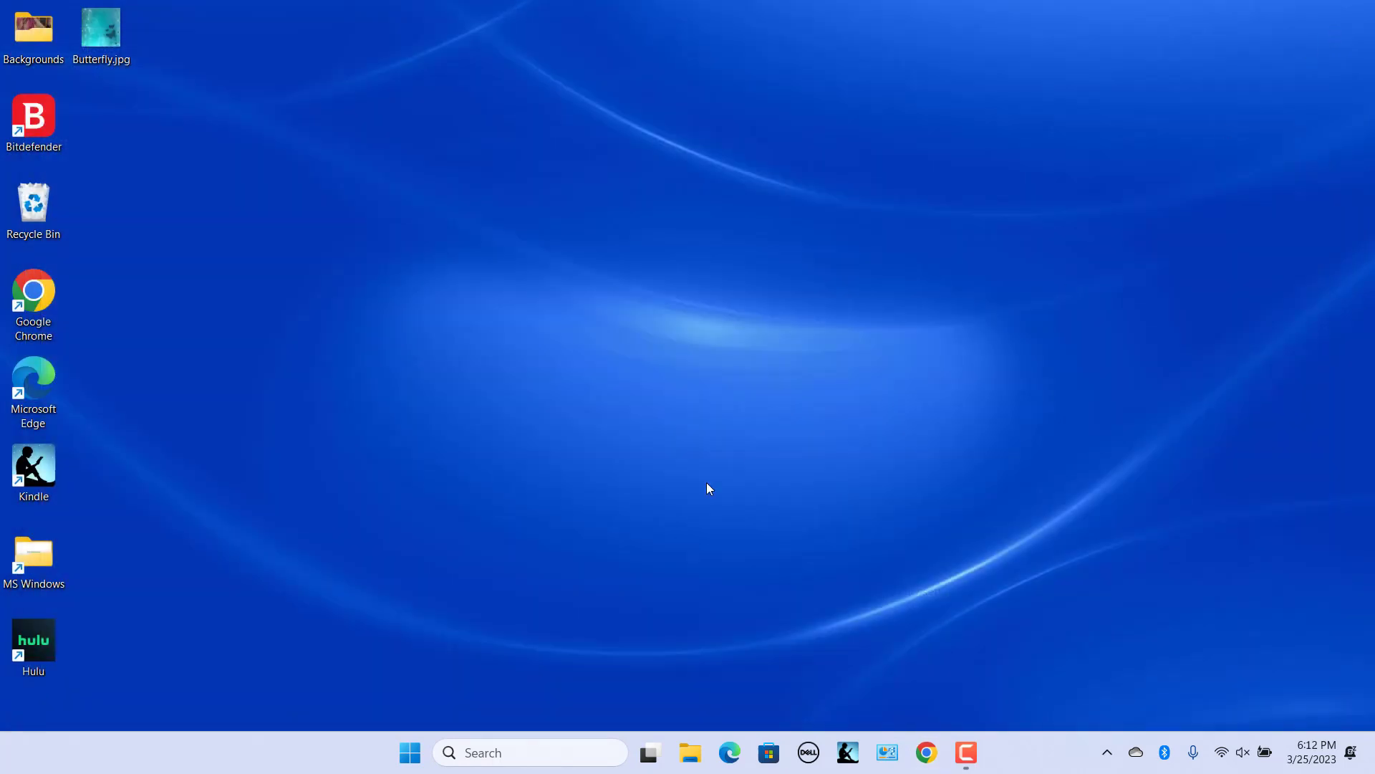